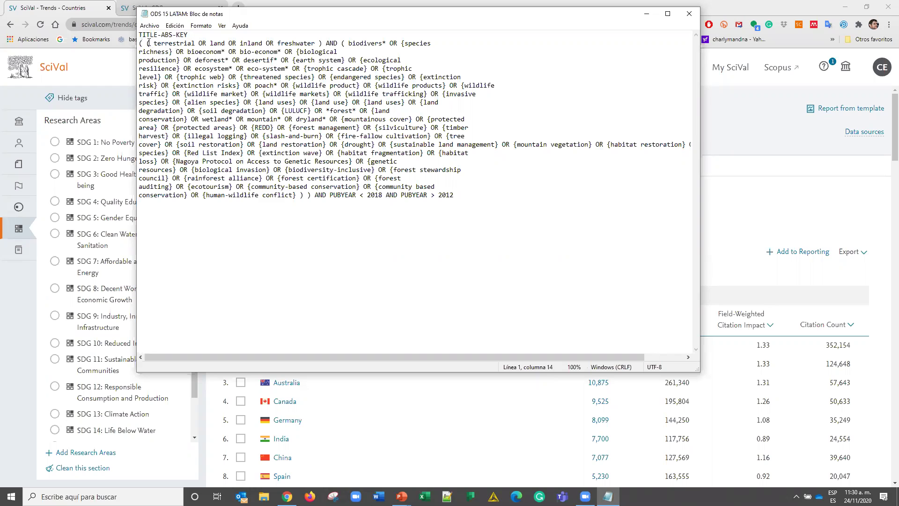
# Step: Examine the ODS 15 LATAM query by highlighting its keyword block and the full text through the PUBYEAR limits
pyautogui.moveTo(347, 82); pyautogui.dragTo(355, 104)
pyautogui.moveTo(420, 138); pyautogui.dragTo(318, 204)
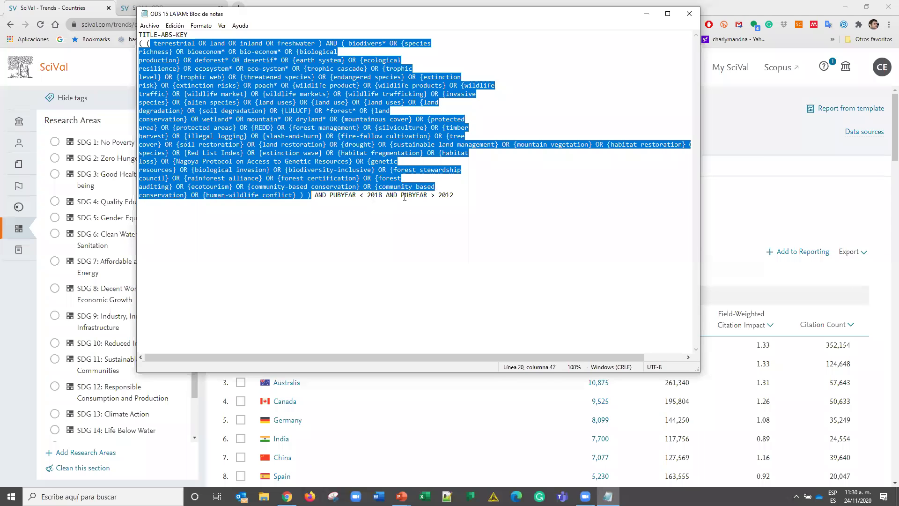
pyautogui.press('End')
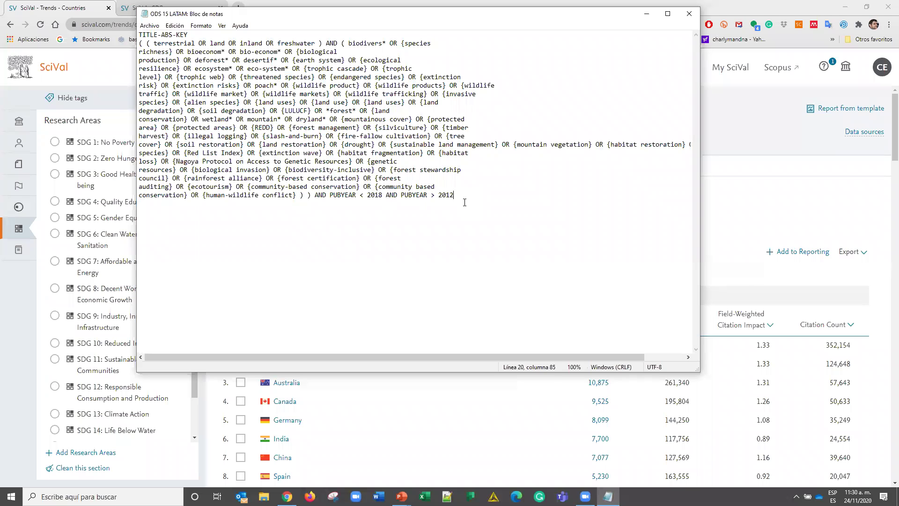
pyautogui.keyDown('shift'); pyautogui.click(173, 35); pyautogui.keyUp('shift')
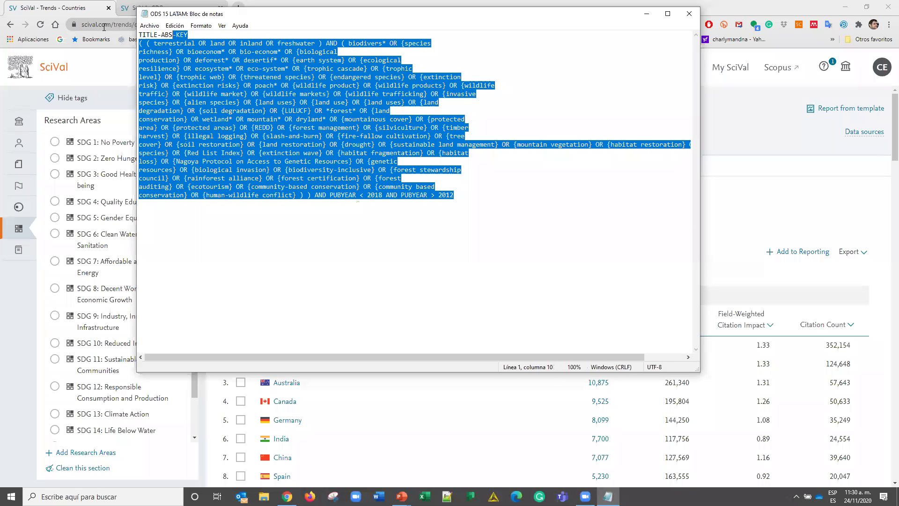
pyautogui.hotkey('shift', 'Home')
pyautogui.moveTo(616, 18); pyautogui.dragTo(635, 113)
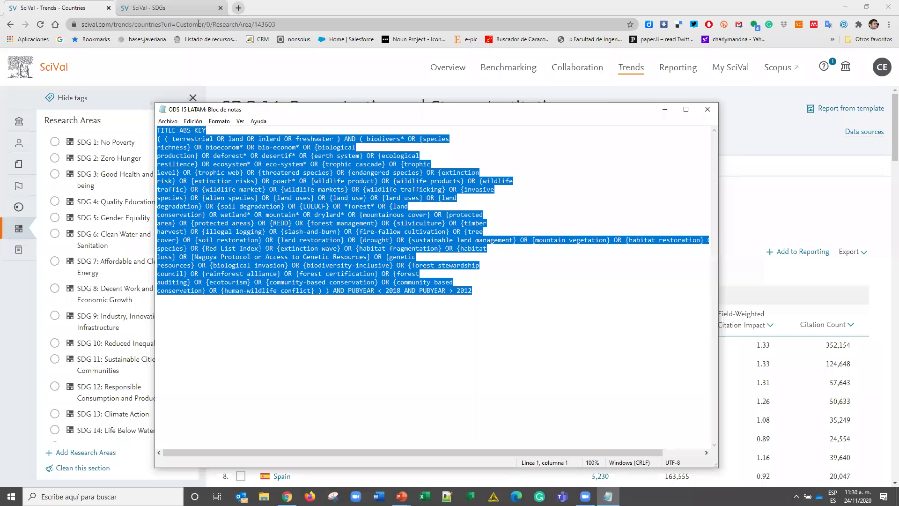
# Step: Minimise the ODS 15 LATAM text file and open the advanced document search in Scopus
pyautogui.click(665, 110)
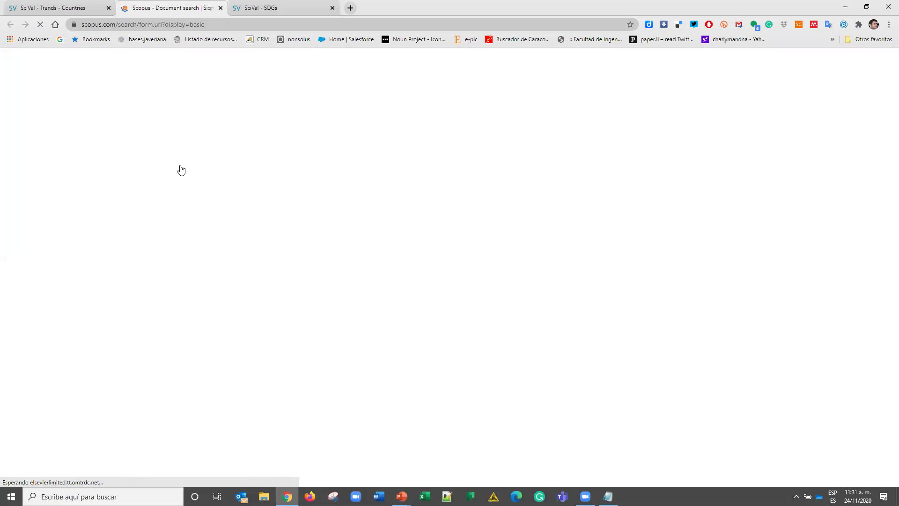
pyautogui.click(339, 163)
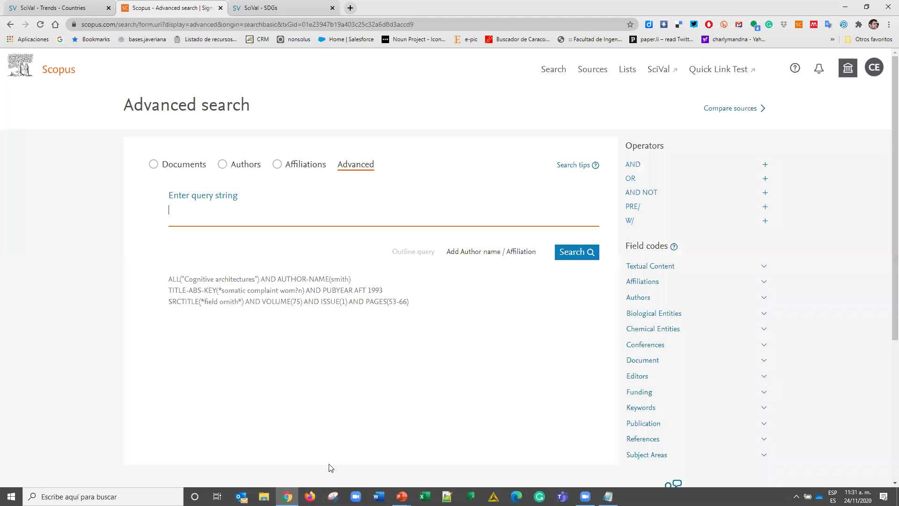
pyautogui.click(308, 213)
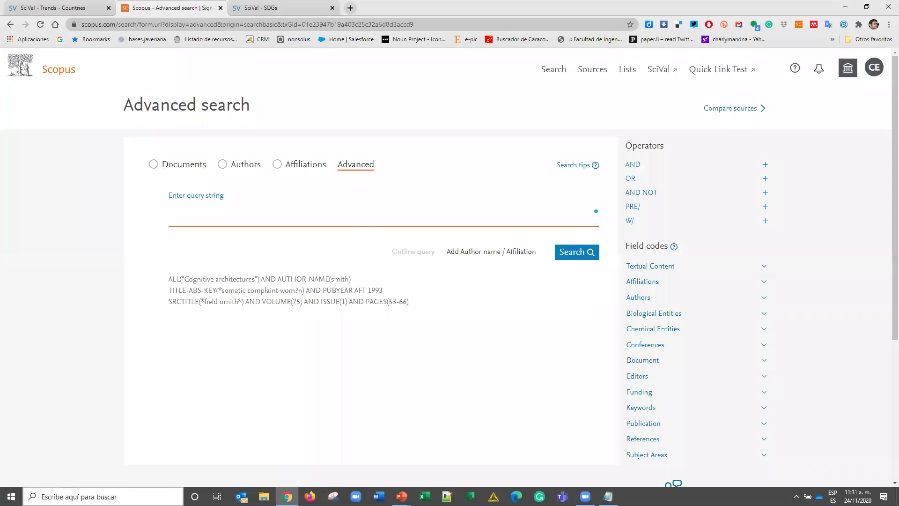
# Step: Search the computer for "ods" and open the ODS - SDG folder from its file location
pyautogui.click(103, 497)
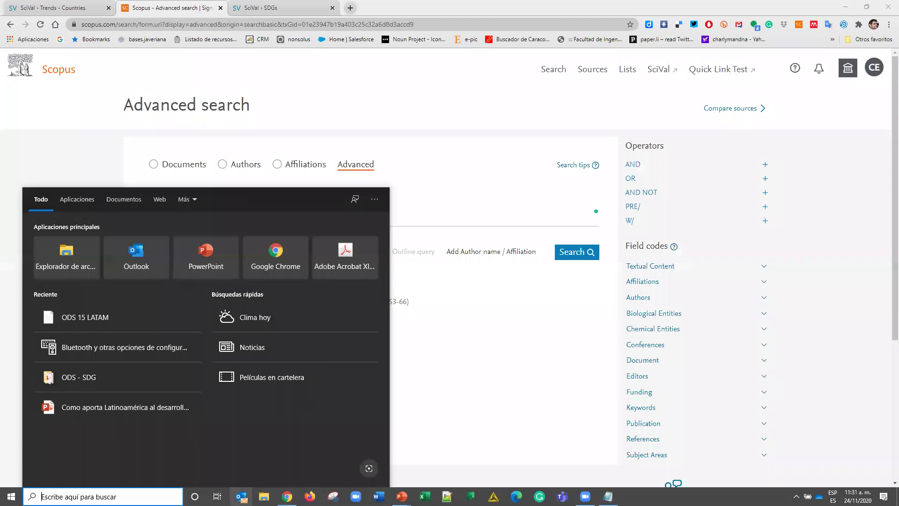
pyautogui.write('ods')
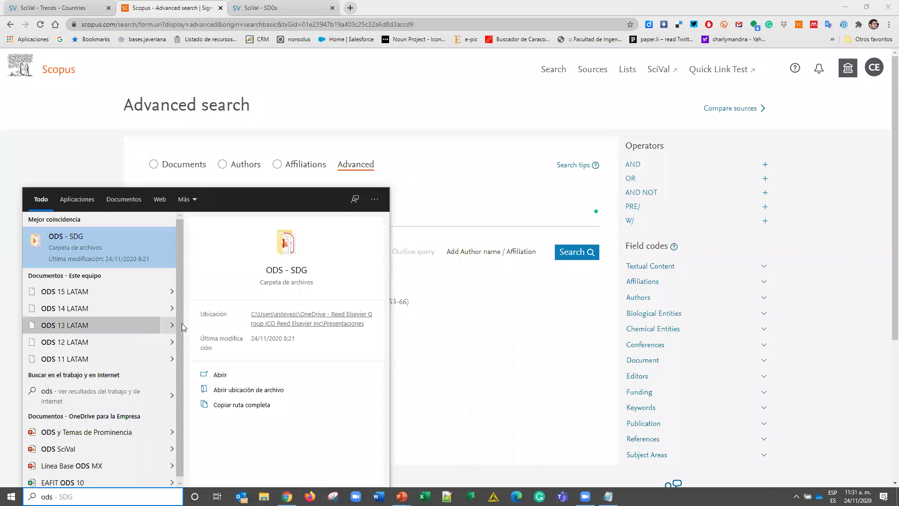
pyautogui.click(233, 388)
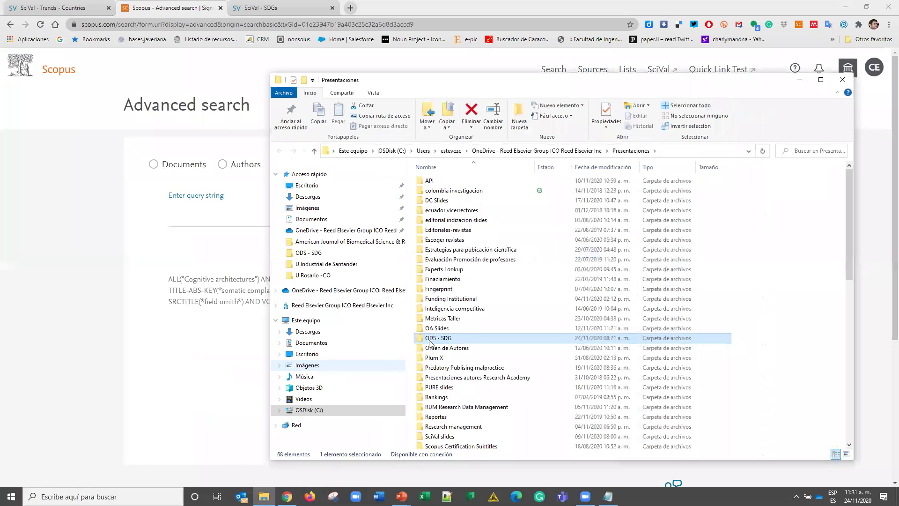
pyautogui.doubleClick(430, 337)
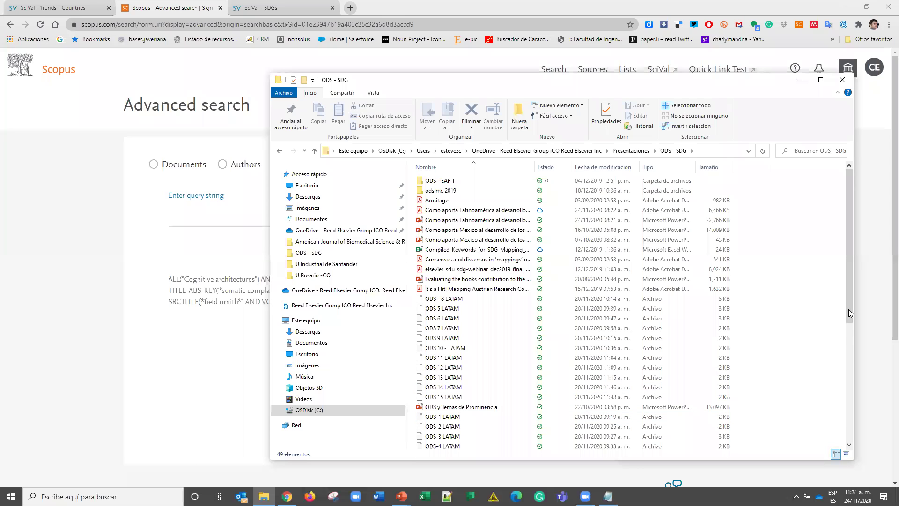
# Step: Locate the OSD 16 LATAM file in the folder and show its query in a maximised Notepad++ window
pyautogui.scroll(-2, 633, 429)
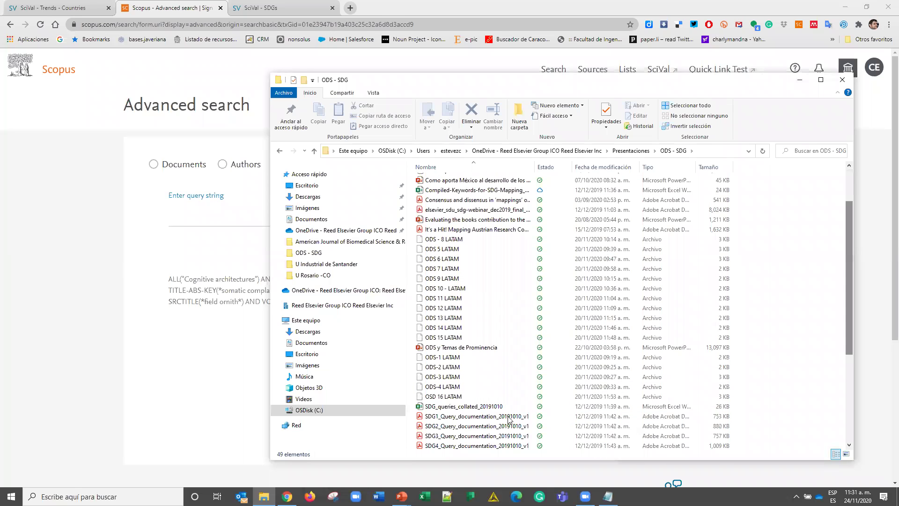
pyautogui.click(452, 397)
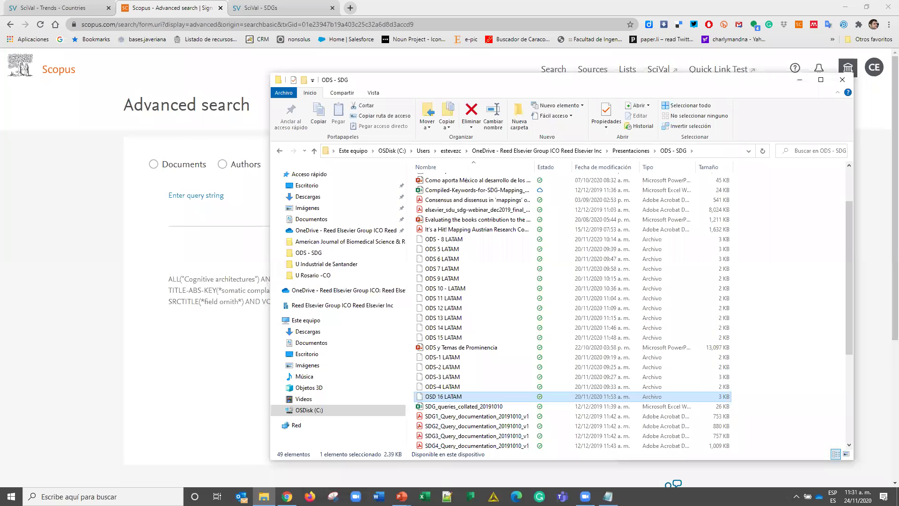
pyautogui.scroll(-1, 444, 473)
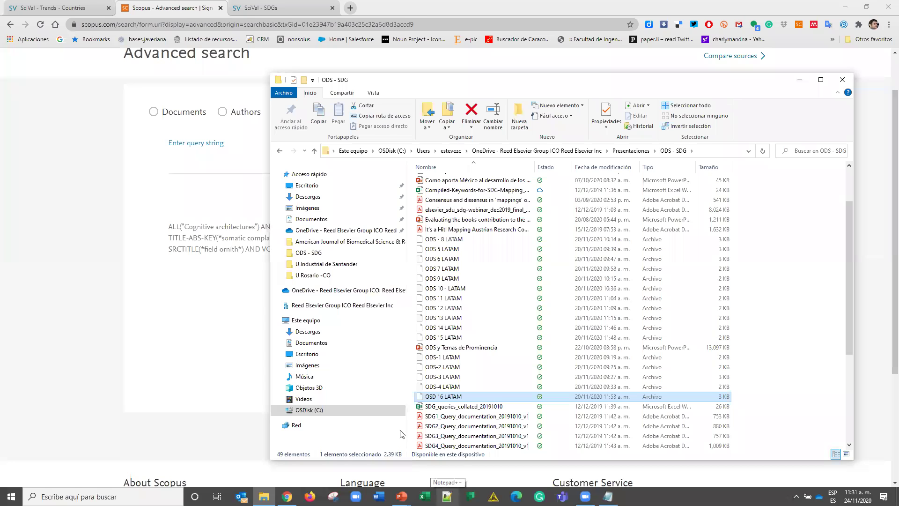
pyautogui.click(447, 496)
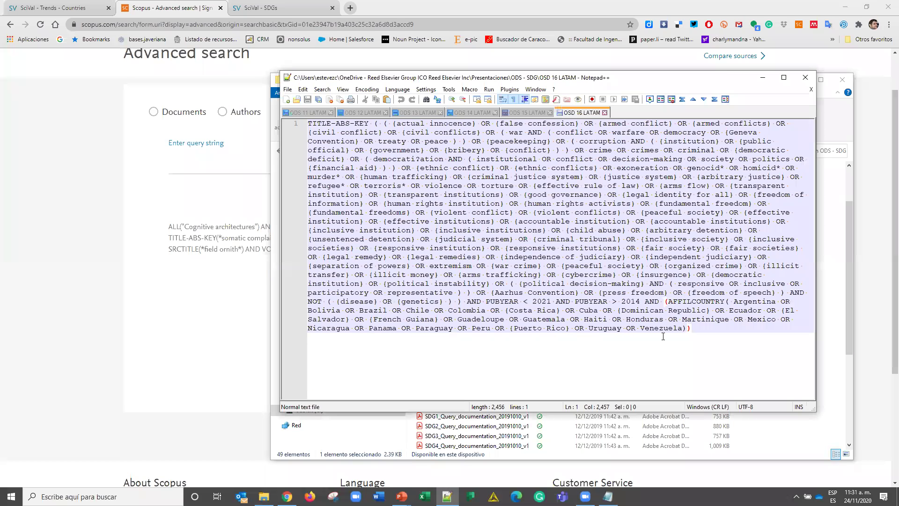
pyautogui.moveTo(663, 336); pyautogui.dragTo(251, 124)
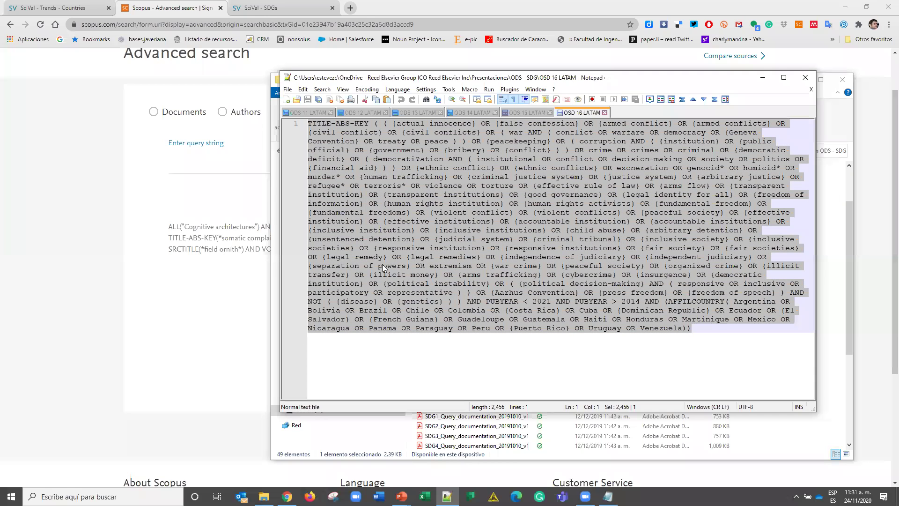
pyautogui.click(785, 81)
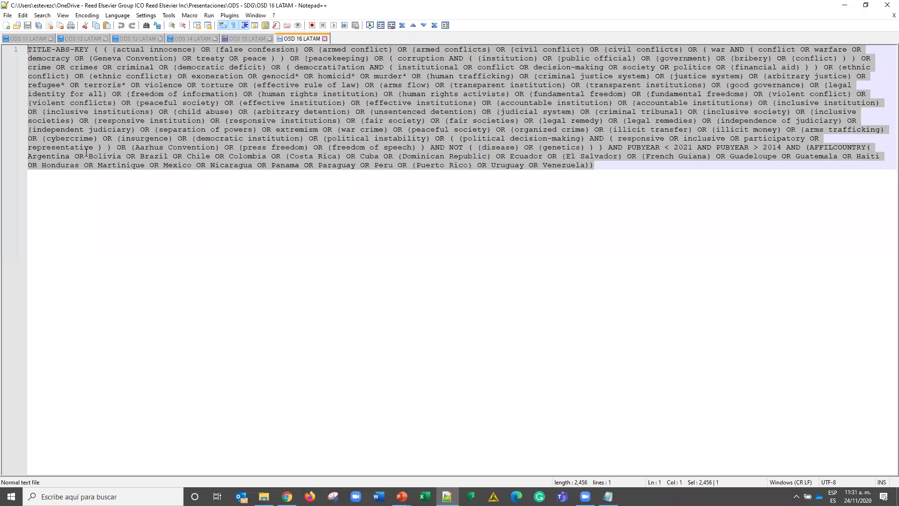
# Step: Examine the OSD 16 LATAM query's keywords, its PUBYEAR < 2021 AND PUBYEAR > 2014 range, and its AFFILCOUNTRY list of Latin American countries
pyautogui.click(178, 157)
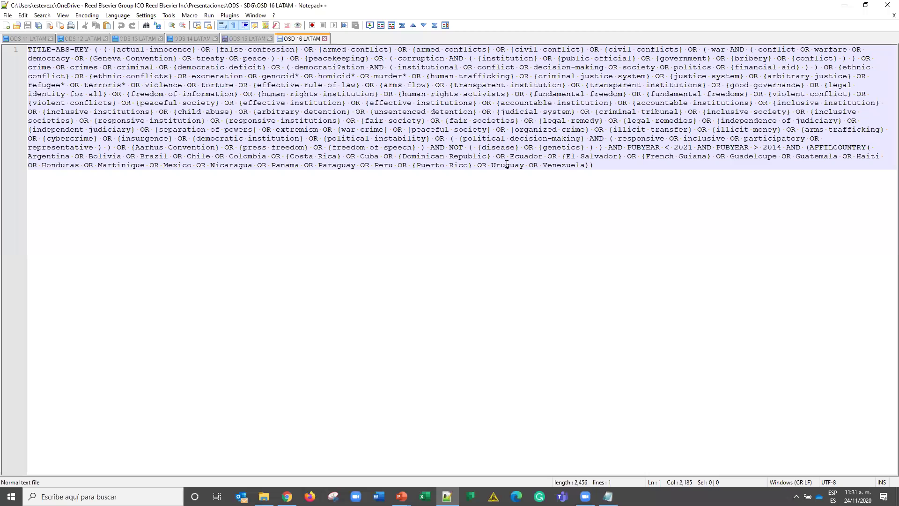
pyautogui.moveTo(358, 110); pyautogui.dragTo(515, 58)
pyautogui.click(668, 178)
pyautogui.moveTo(608, 147); pyautogui.dragTo(678, 147)
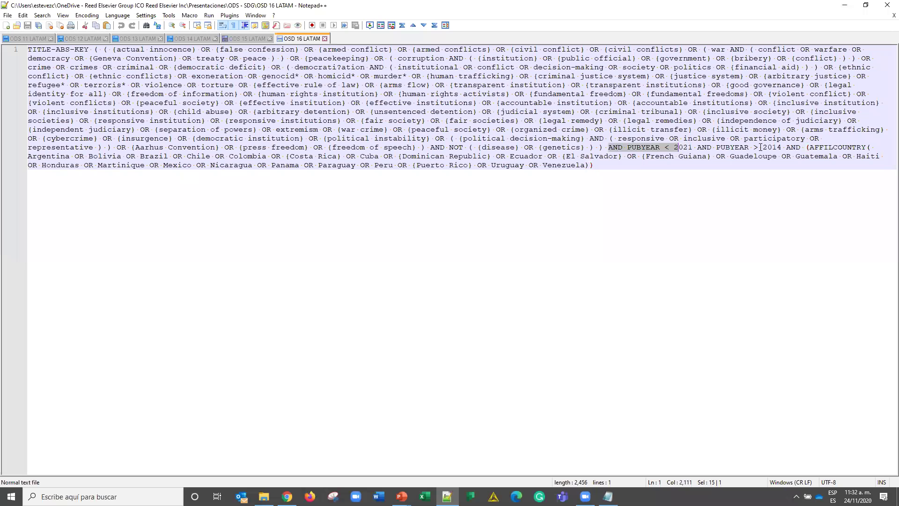
pyautogui.moveTo(777, 146); pyautogui.dragTo(781, 147)
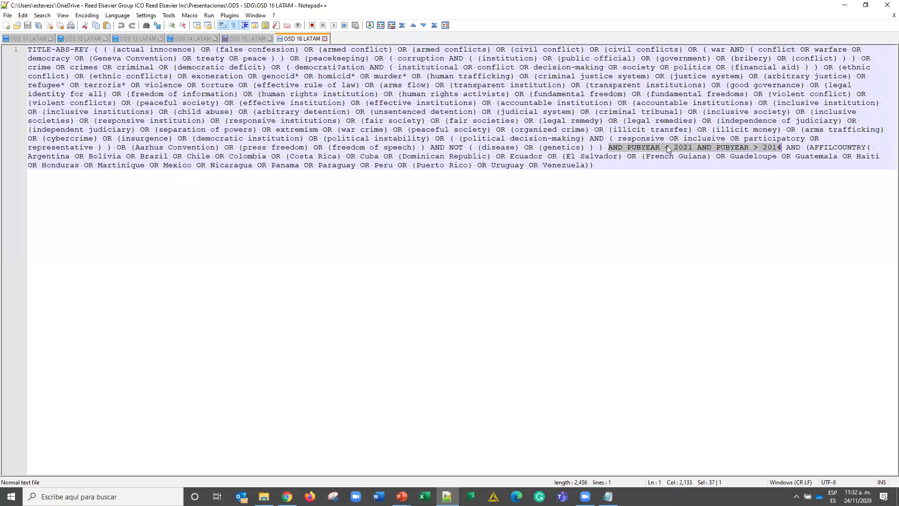
pyautogui.click(788, 148)
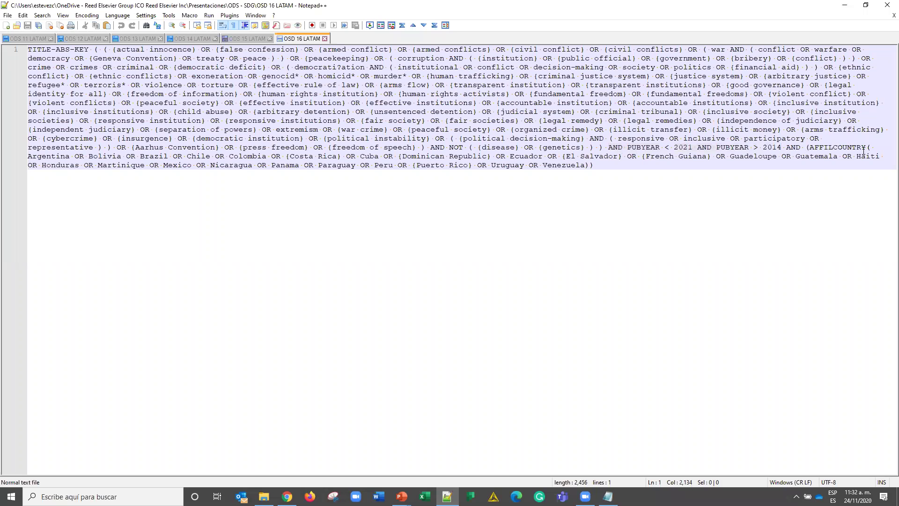
pyautogui.doubleClick(864, 148)
pyautogui.keyDown('shift'); pyautogui.click(863, 168); pyautogui.keyUp('shift')
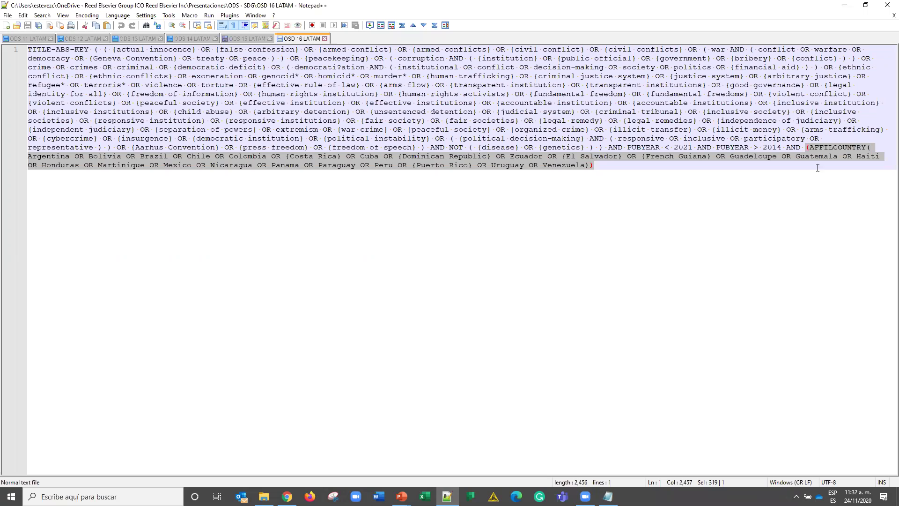
# Step: Copy the entire OSD 16 LATAM query and minimise Notepad++
pyautogui.click(600, 165)
pyautogui.hotkey('ctrl', 'a')
pyautogui.hotkey('ctrl', 'c')
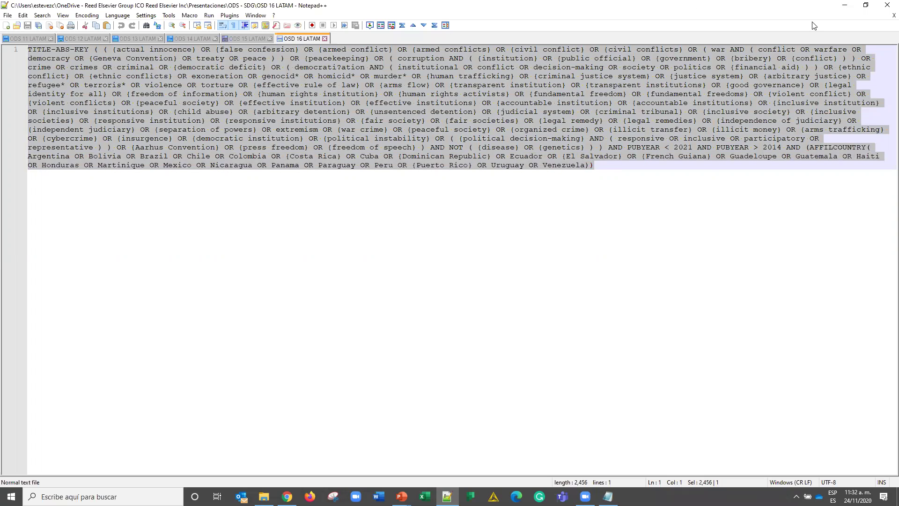
pyautogui.click(845, 13)
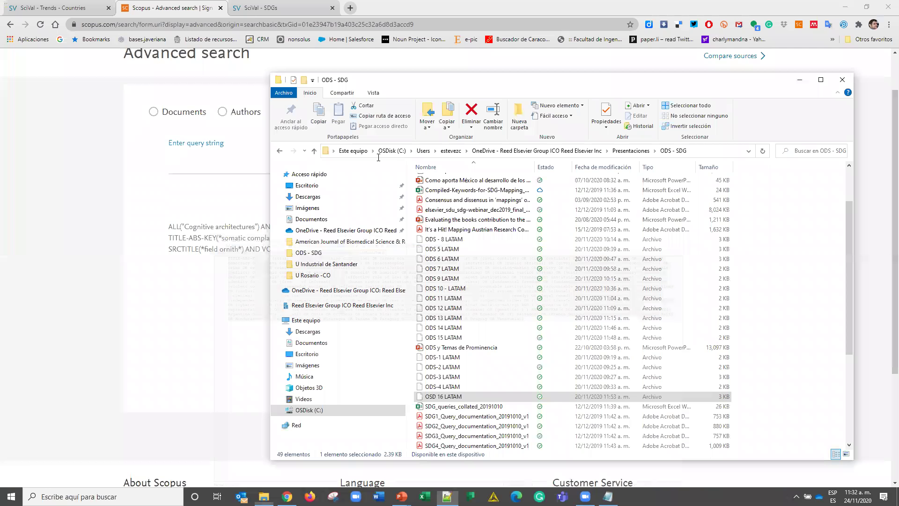
# Step: Run the copied OSD 16 LATAM query as a Scopus advanced search and analyze the search results
pyautogui.click(368, 142)
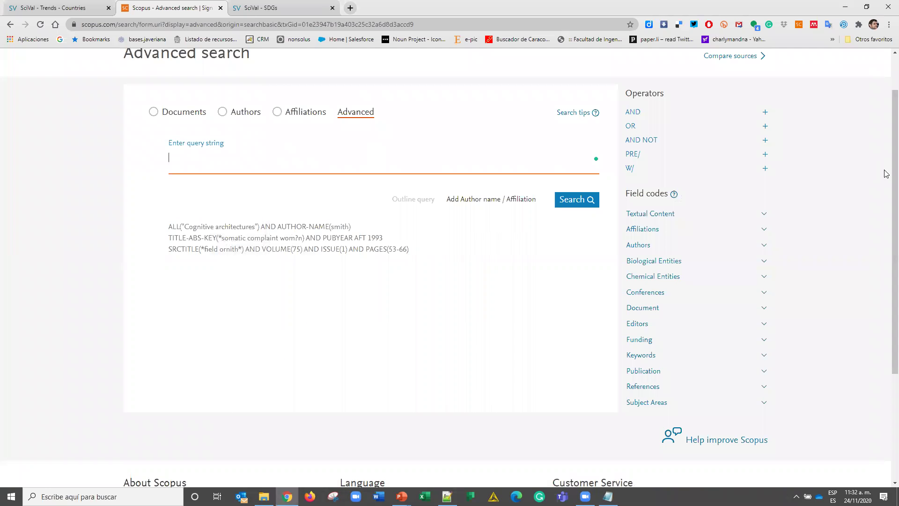
pyautogui.scroll(2, 367, 168)
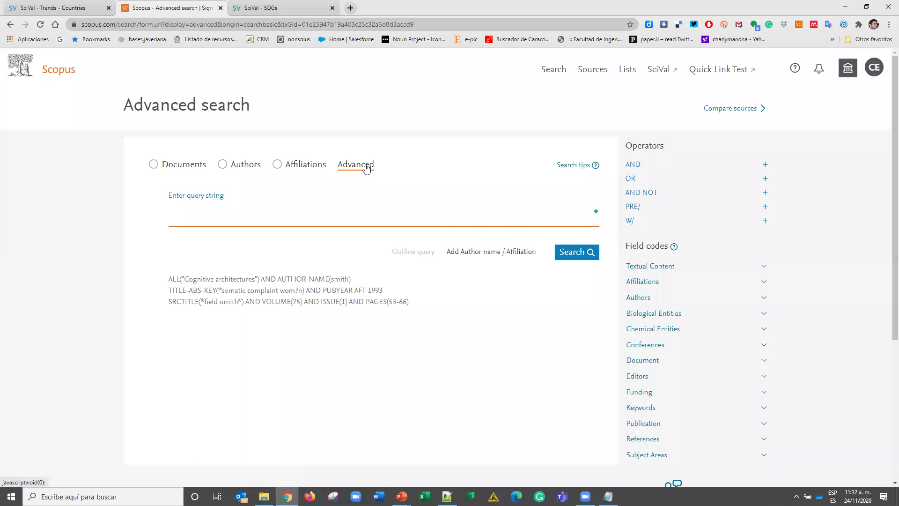
pyautogui.hotkey('ctrl', 'v')
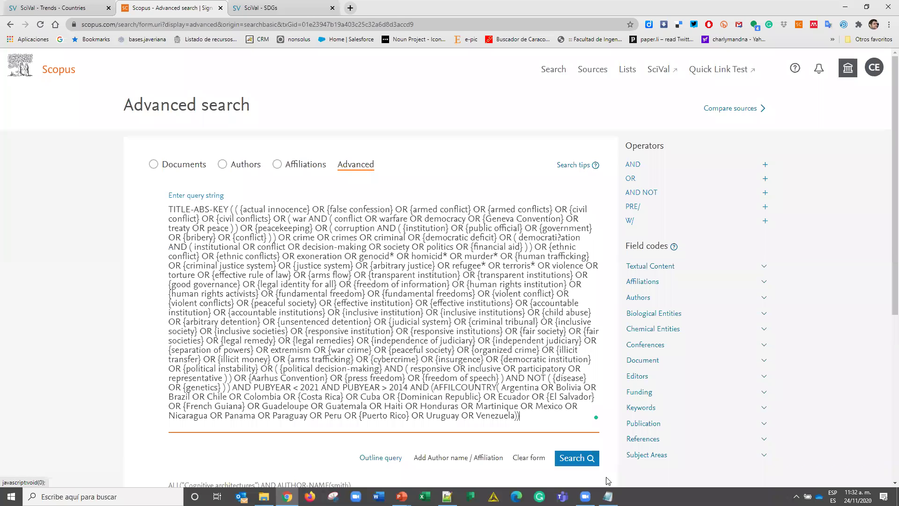
pyautogui.click(578, 461)
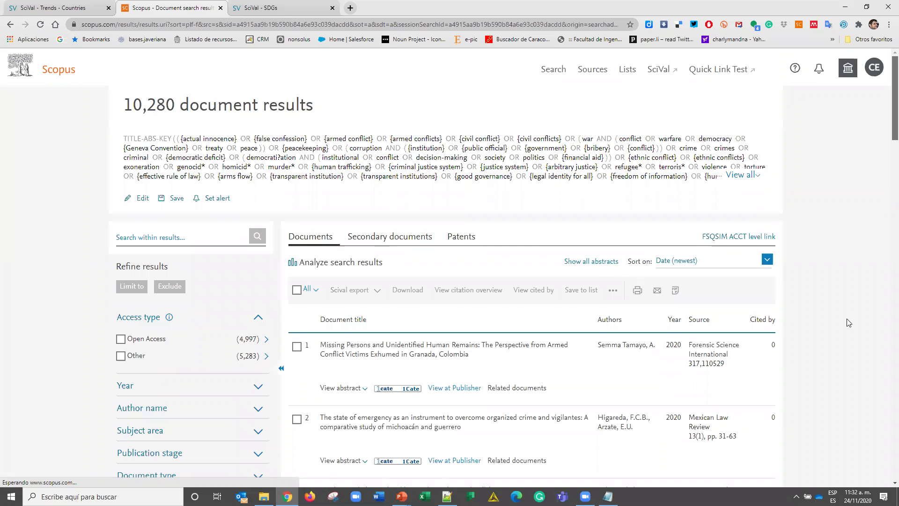
pyautogui.scroll(-20, 846, 319)
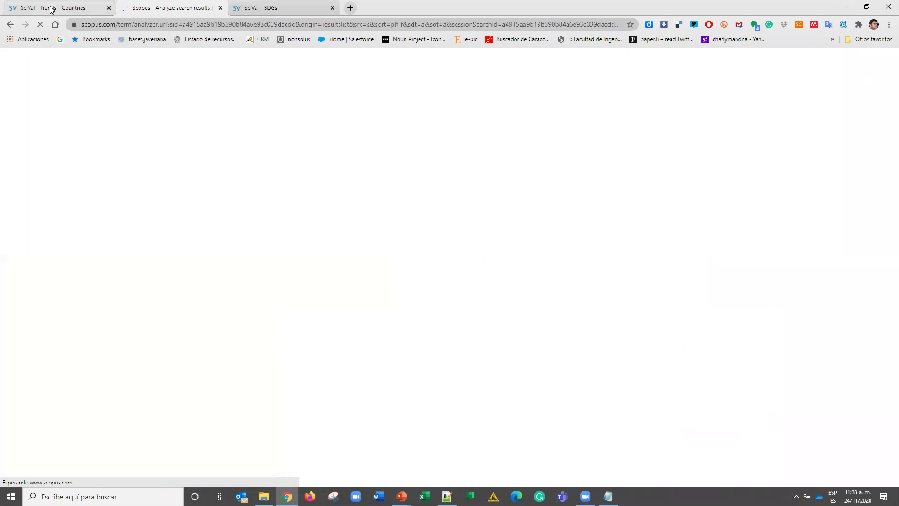
# Step: Switch to SciVal and show the ODS-16 LATAM publication set's output by journal quartile
pyautogui.click(52, 9)
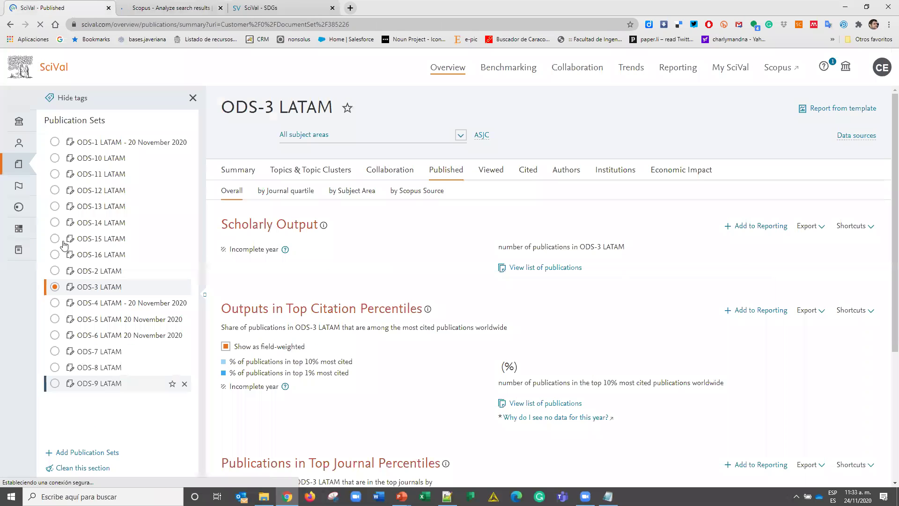
pyautogui.click(54, 255)
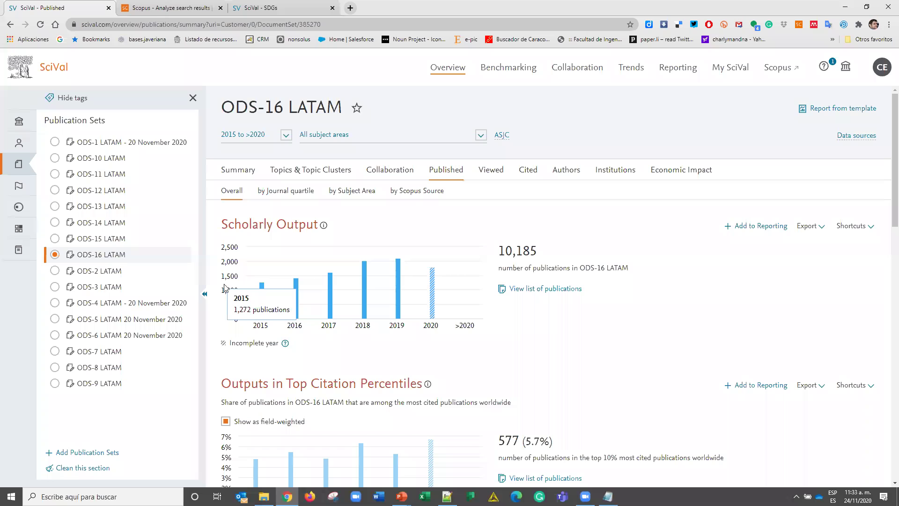
pyautogui.click(290, 193)
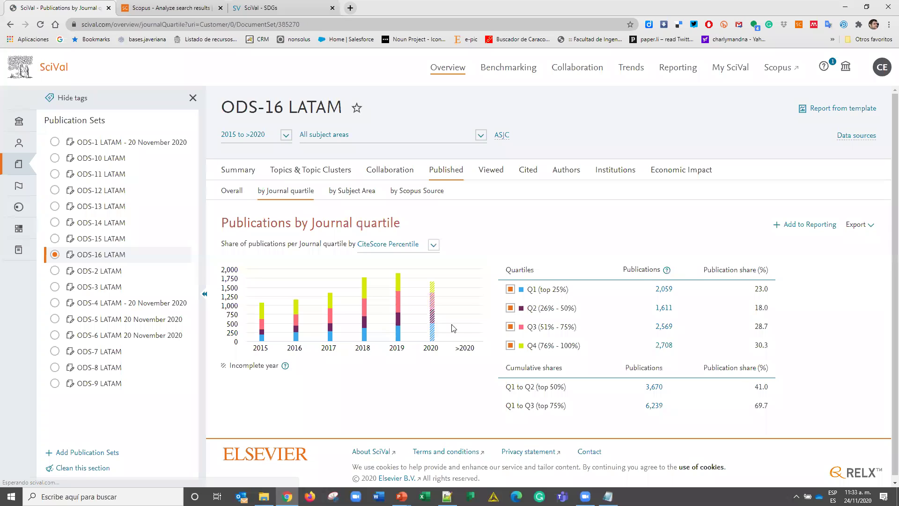
# Step: Display the ODS-16 LATAM publications by subject area as a treemap
pyautogui.click(358, 198)
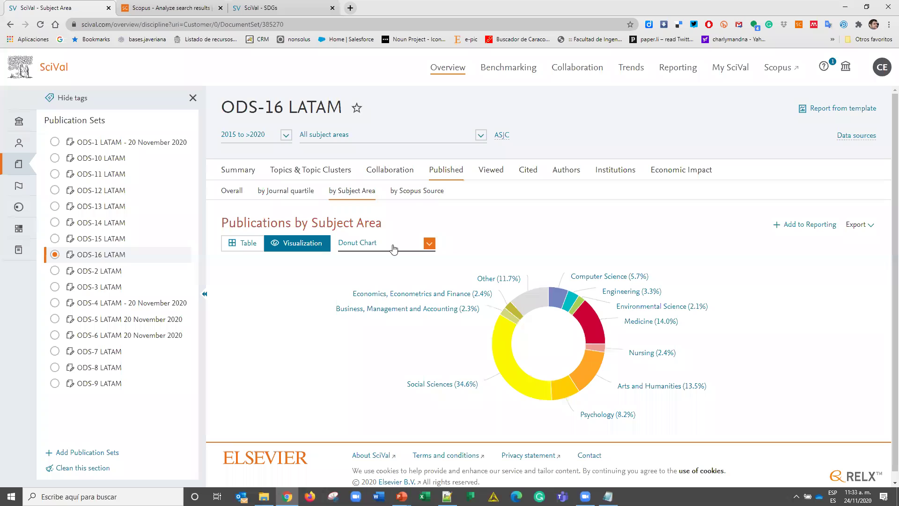
pyautogui.click(377, 243)
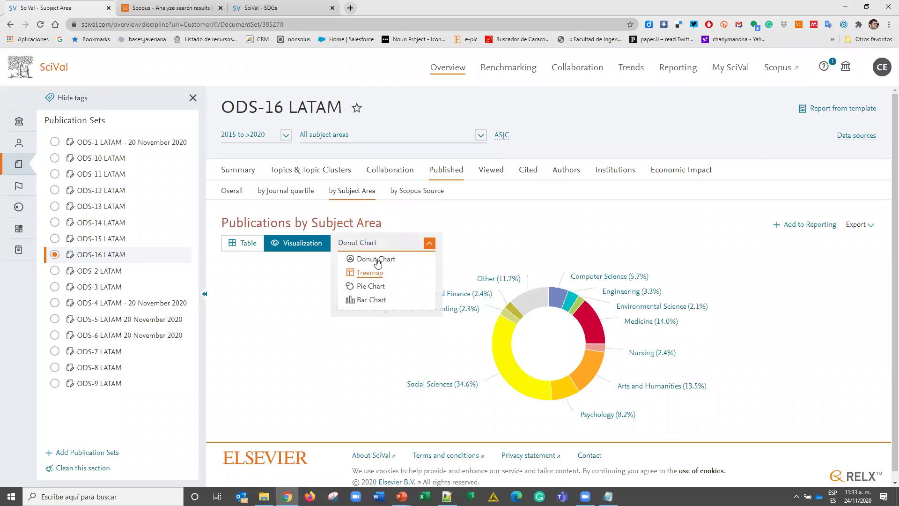
pyautogui.click(363, 243)
pyautogui.click(363, 242)
pyautogui.click(370, 273)
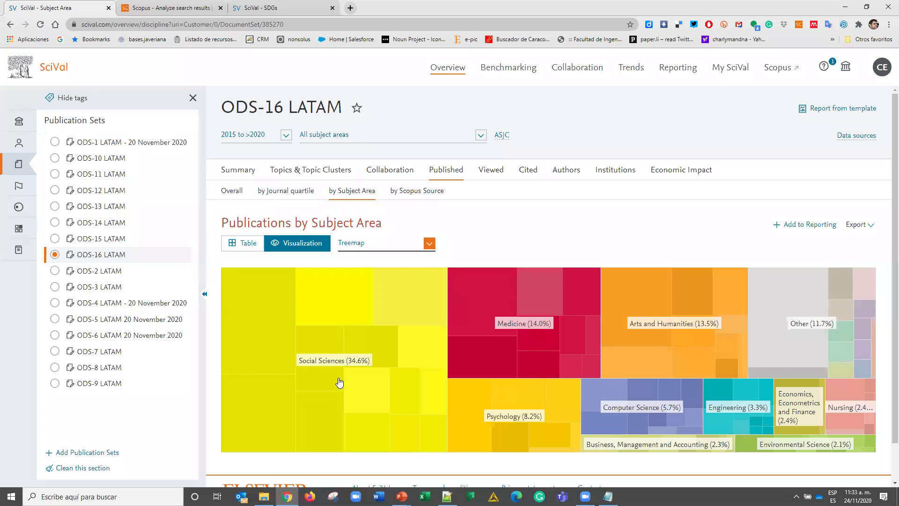
# Step: Drill into Social Sciences in the subject area treemap to view its subfields, and return to the upper level
pyautogui.moveTo(261, 405)
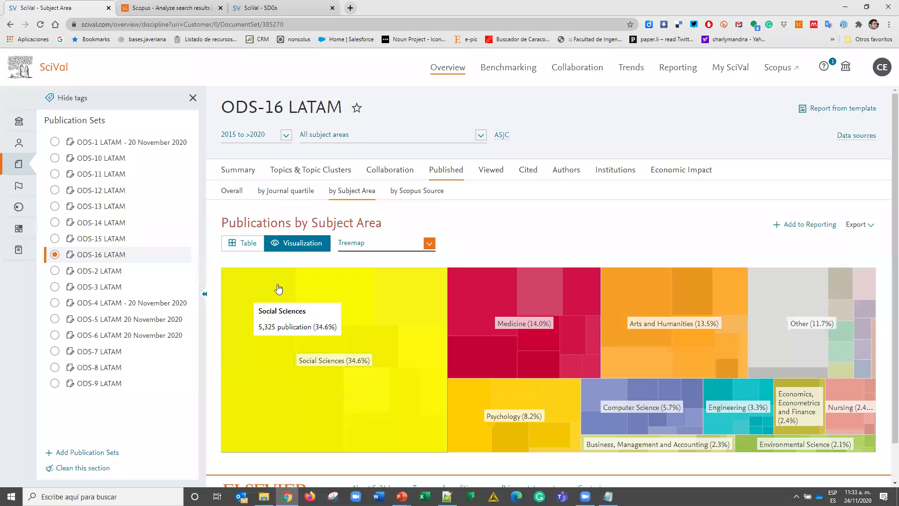
pyautogui.click(405, 314)
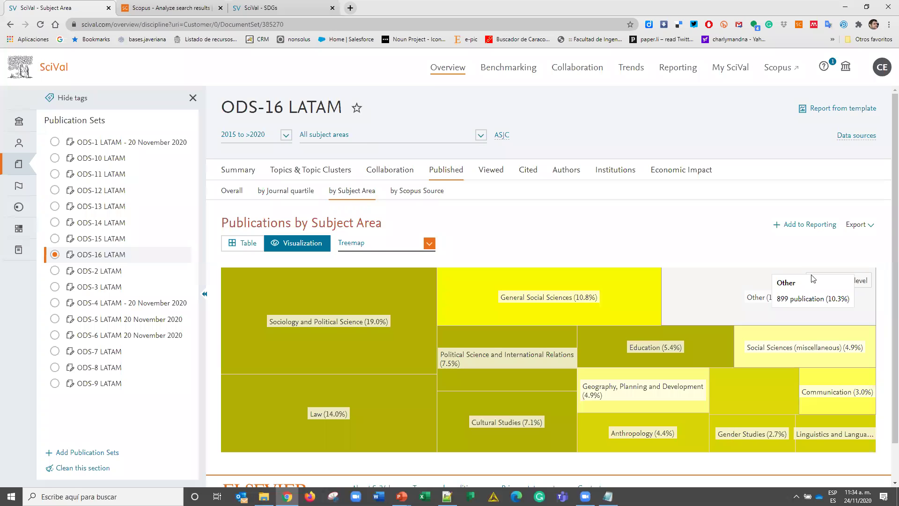
pyautogui.click(477, 276)
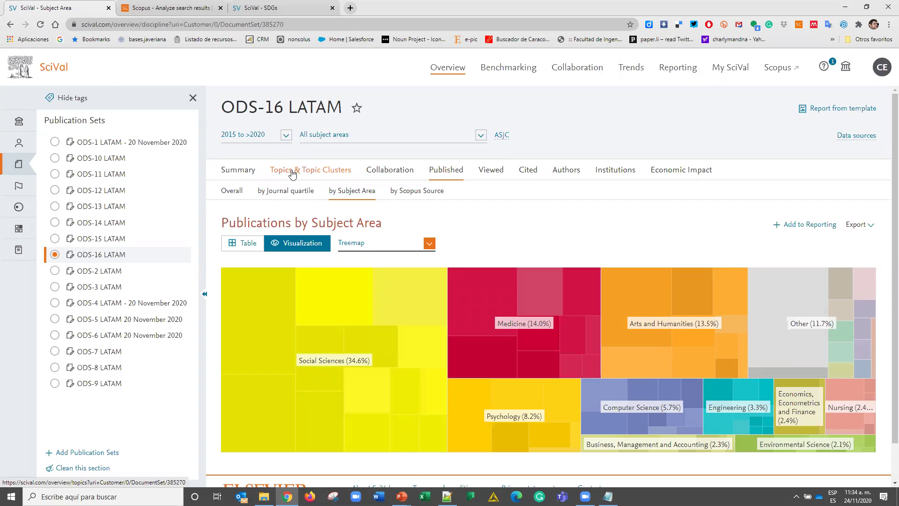
# Step: Show the ODS-16 LATAM scholarly output by Scopus source and look over the listed journals
pyautogui.click(422, 196)
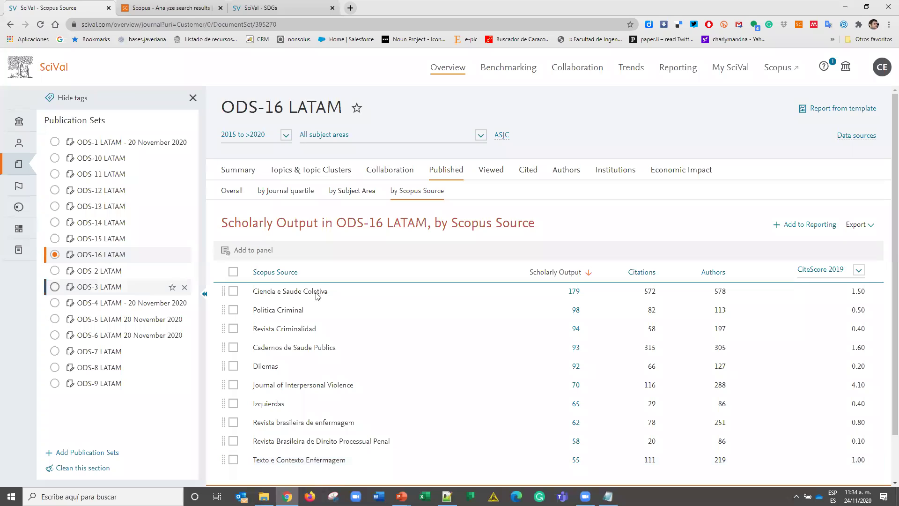
pyautogui.scroll(-2, 886, 251)
pyautogui.scroll(2, 886, 252)
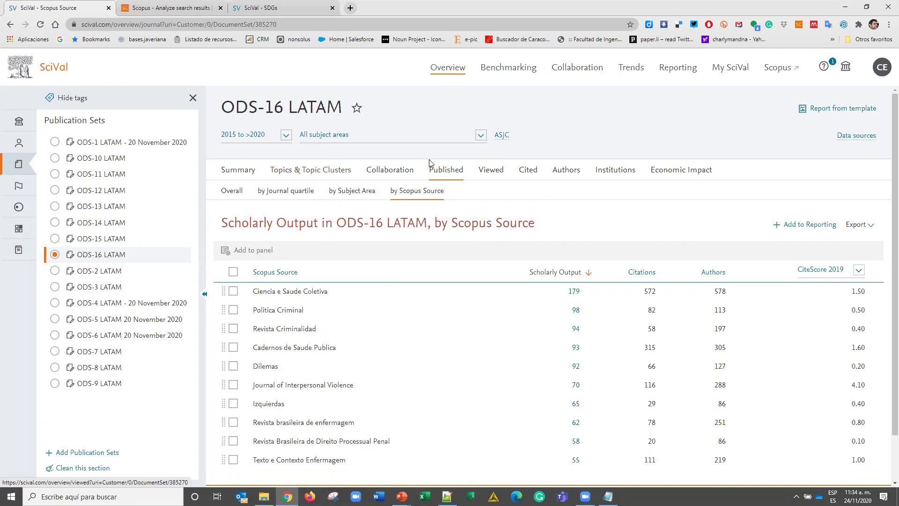
# Step: Add the top-ranked author of ODS-16 LATAM to the Researchers and Groups list and open that author's overview
pyautogui.click(565, 177)
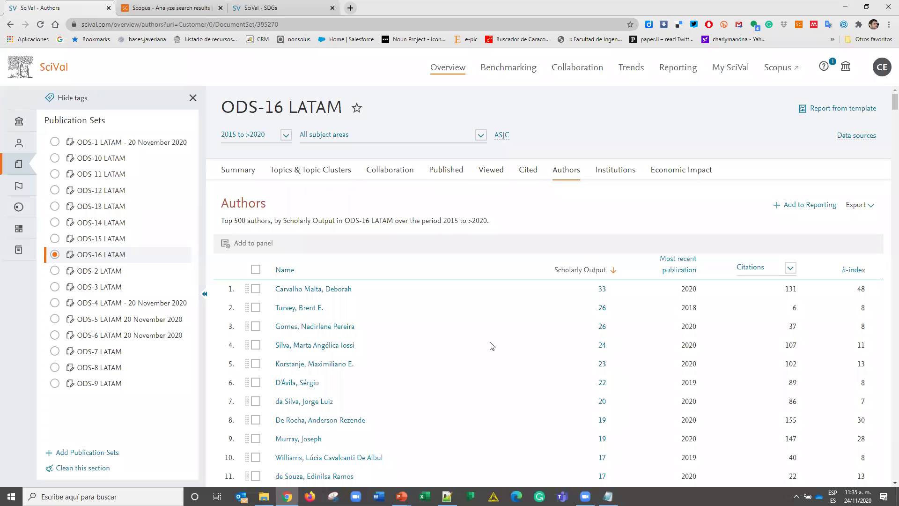
pyautogui.click(553, 177)
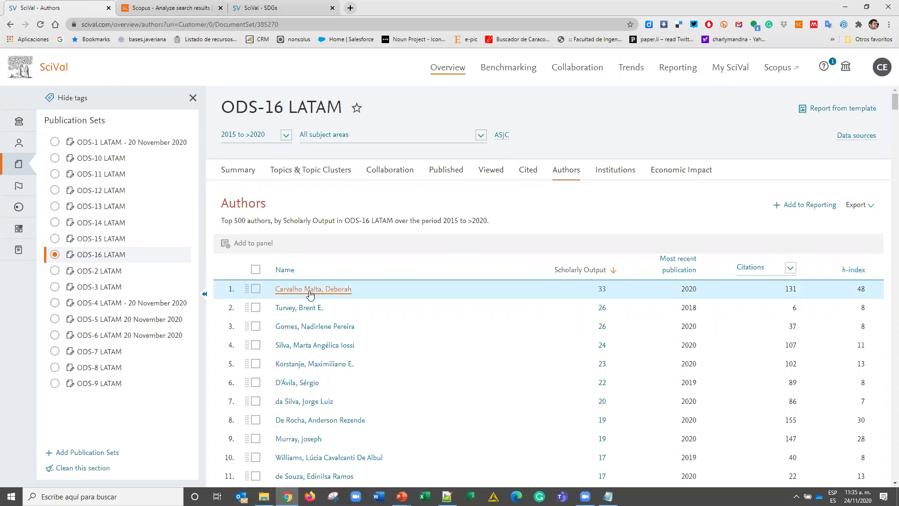
pyautogui.moveTo(309, 294); pyautogui.dragTo(310, 294)
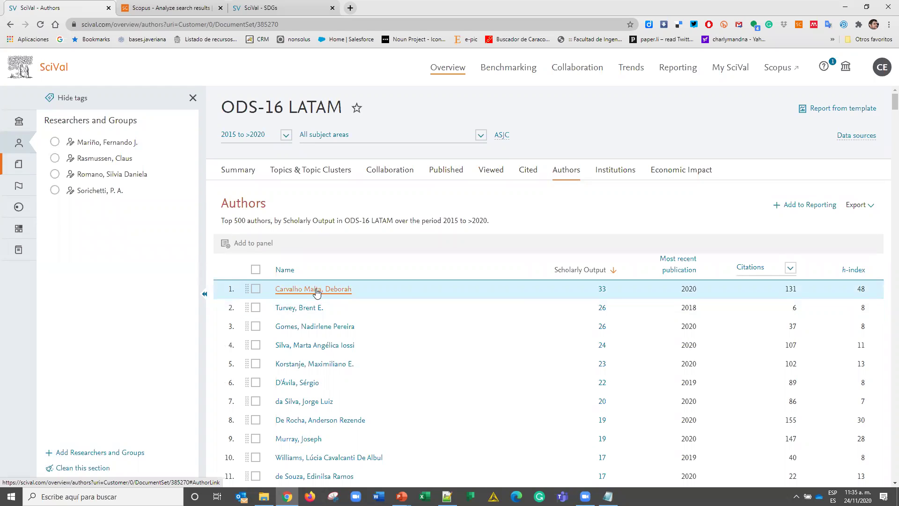
pyautogui.moveTo(223, 288); pyautogui.dragTo(290, 312)
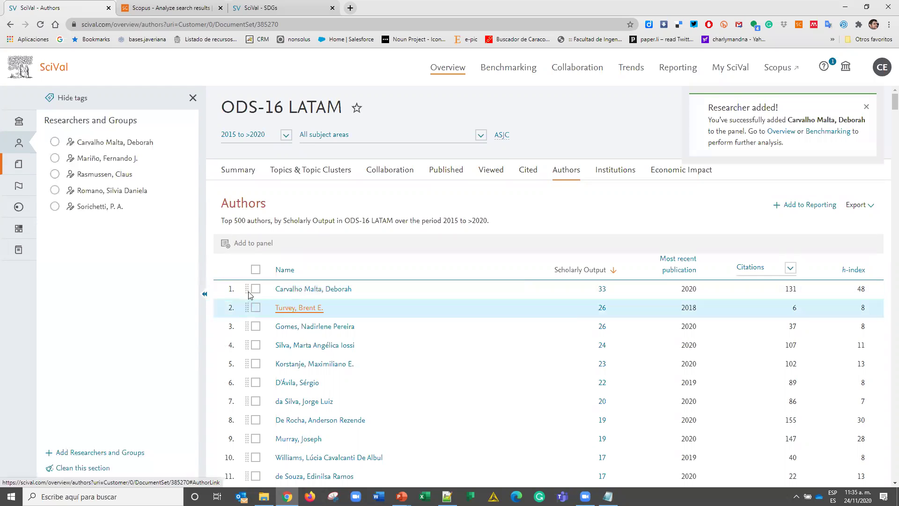
pyautogui.click(104, 147)
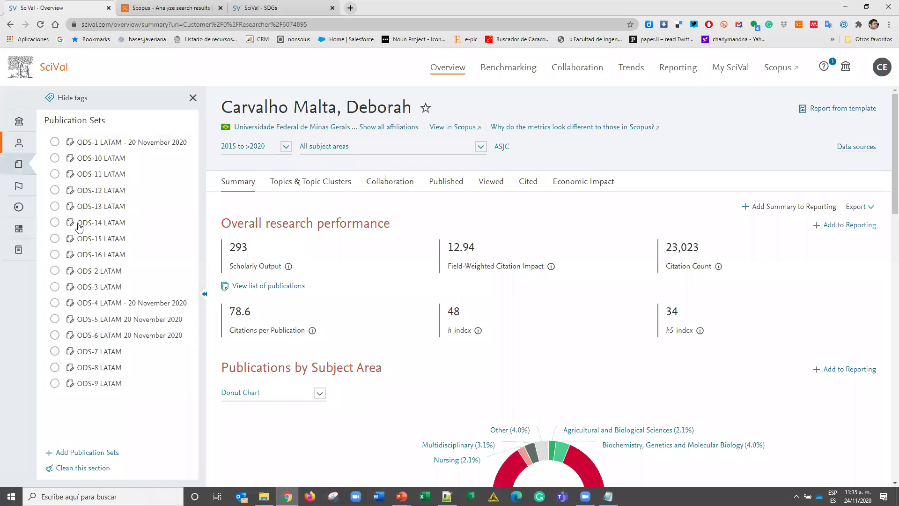
# Step: Reselect the ODS-16 LATAM publication set and review its research topics in the Topics & Topic Clusters table
pyautogui.click(55, 255)
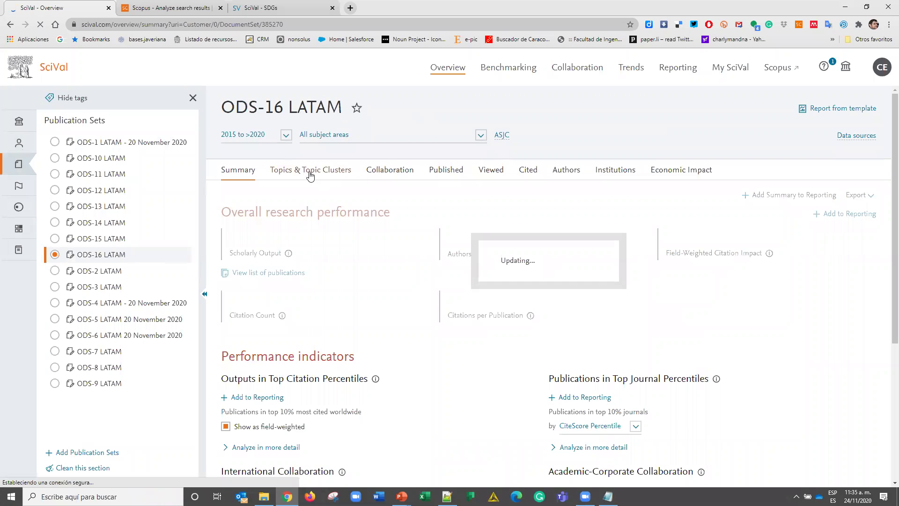
pyautogui.click(309, 172)
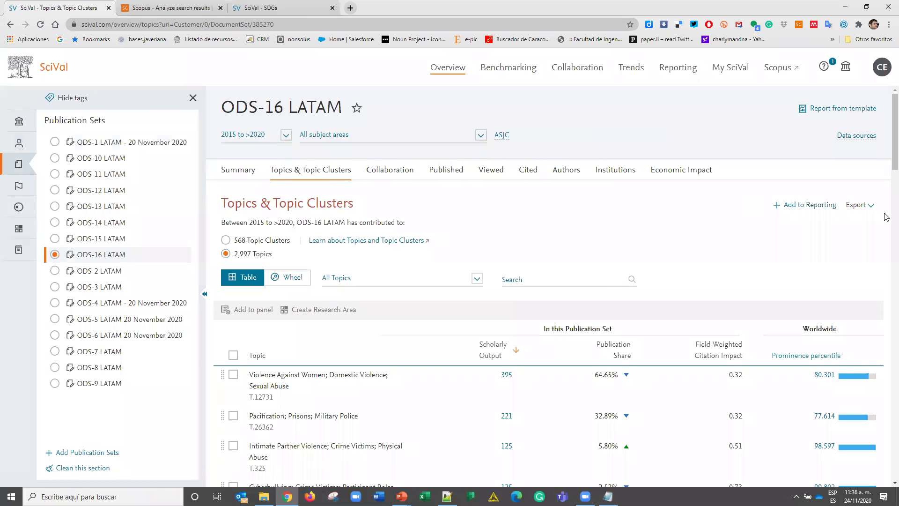
pyautogui.scroll(-7, 886, 216)
pyautogui.scroll(2, 886, 187)
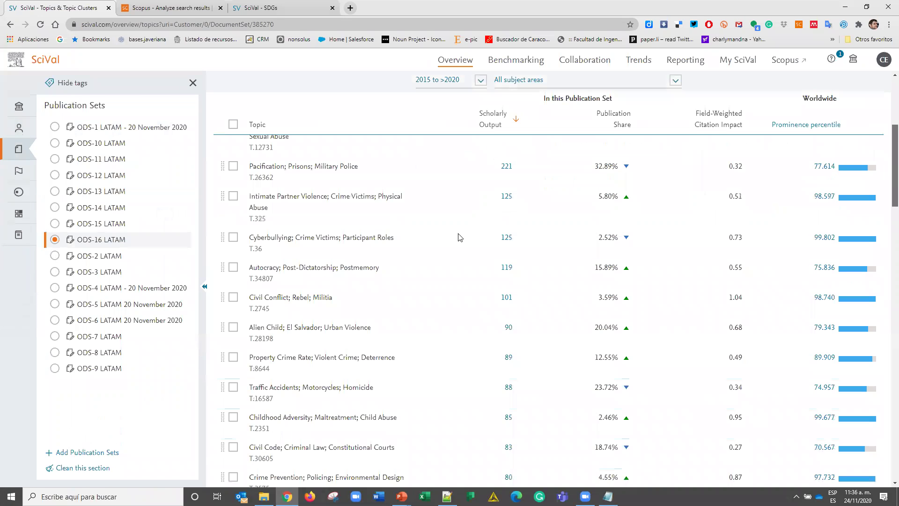
pyautogui.scroll(2, 459, 237)
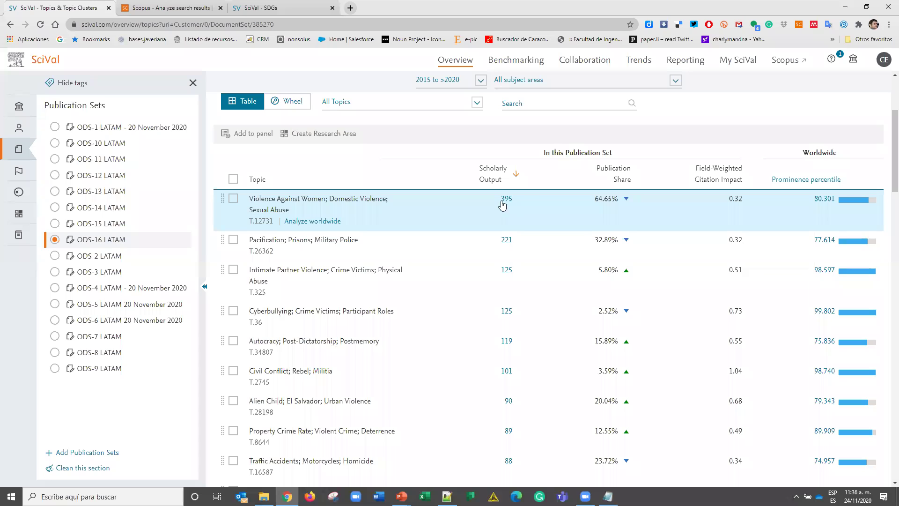
pyautogui.moveTo(301, 247)
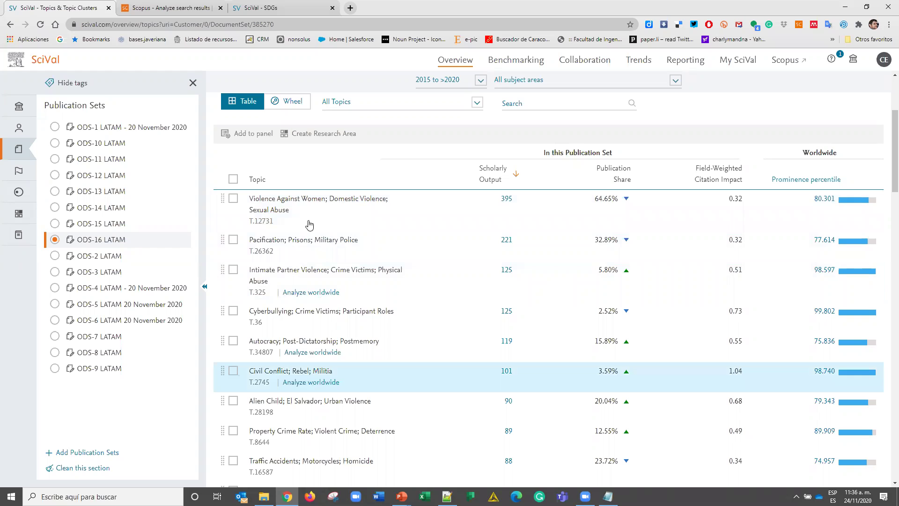
# Step: Display the ODS-16 LATAM topics as a wheel and show details of the "Violence Against Women; Domestic Violence; Sexual Abuse" bubble
pyautogui.click(295, 104)
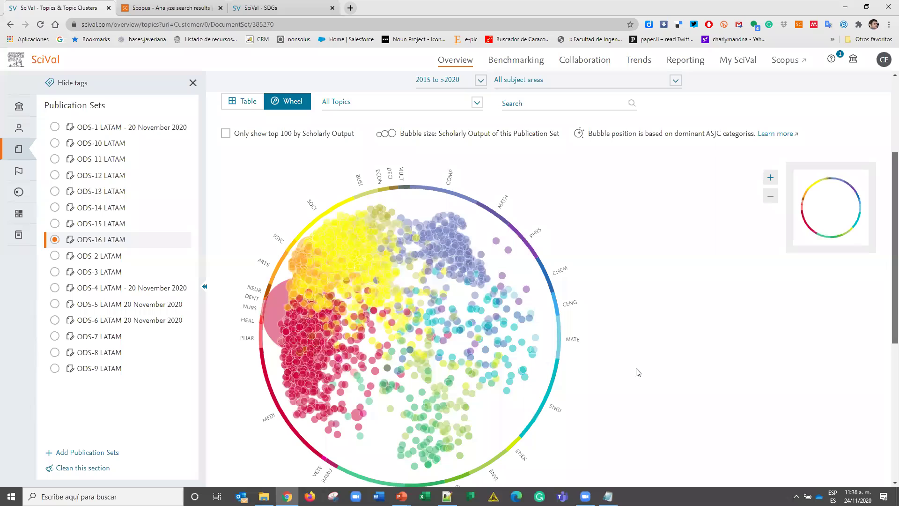
pyautogui.scroll(-1, 345, 199)
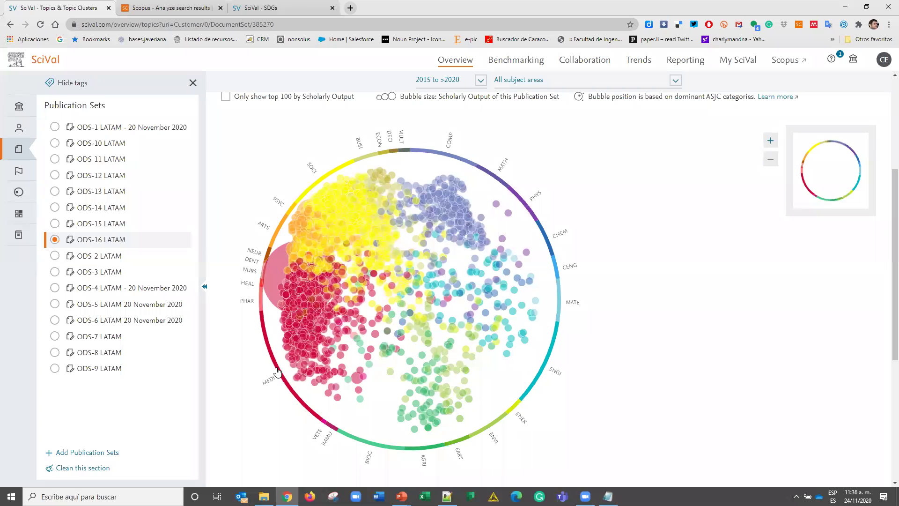
pyautogui.click(277, 274)
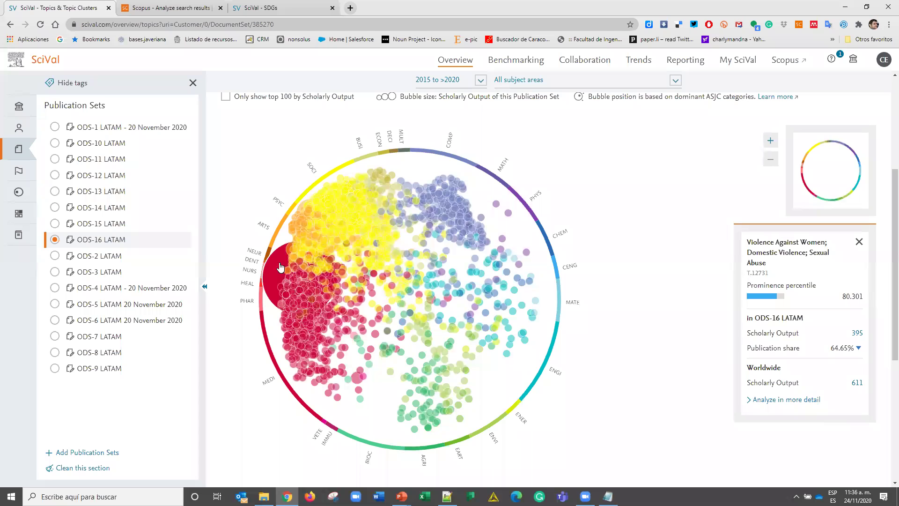
pyautogui.moveTo(280, 275)
pyautogui.scroll(1, 880, 197)
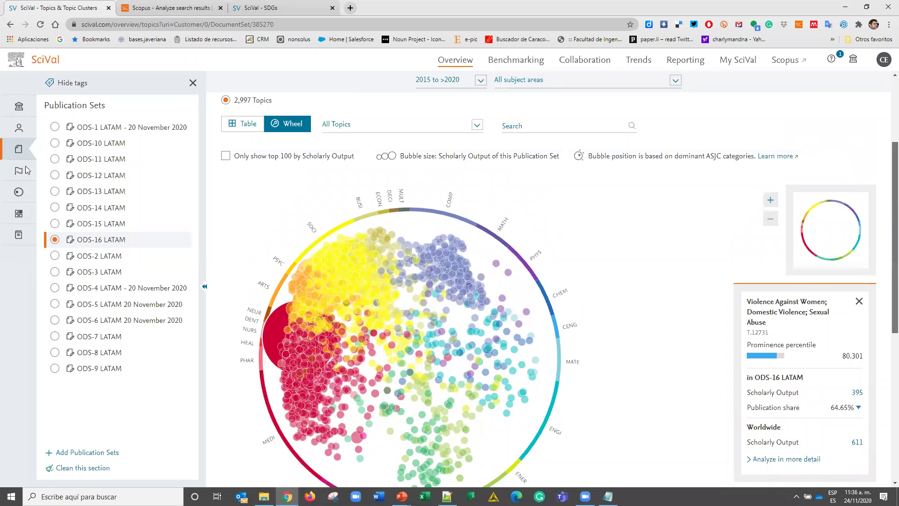
pyautogui.scroll(-1, 26, 169)
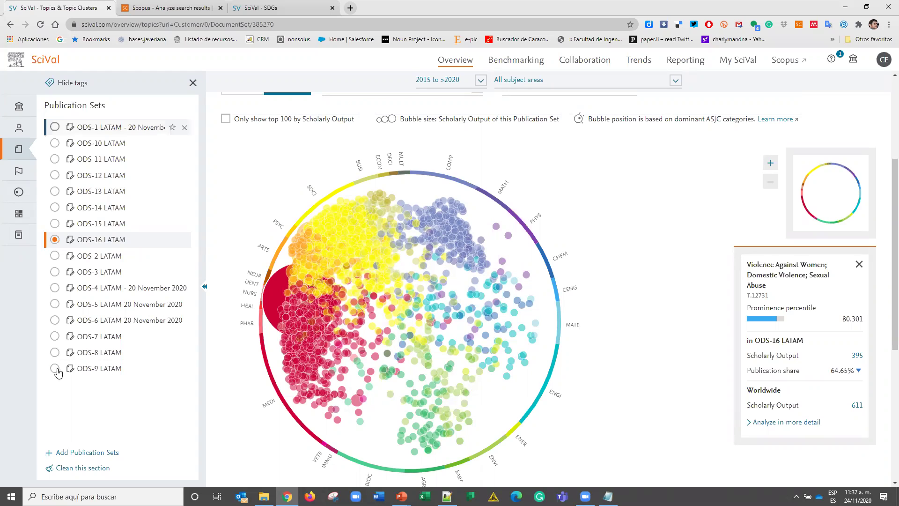
# Step: Show the topic wheel for ODS-4 LATAM - 20 November 2020, inspecting its largest Social Sciences bubble and the subject area abbreviations
pyautogui.click(55, 288)
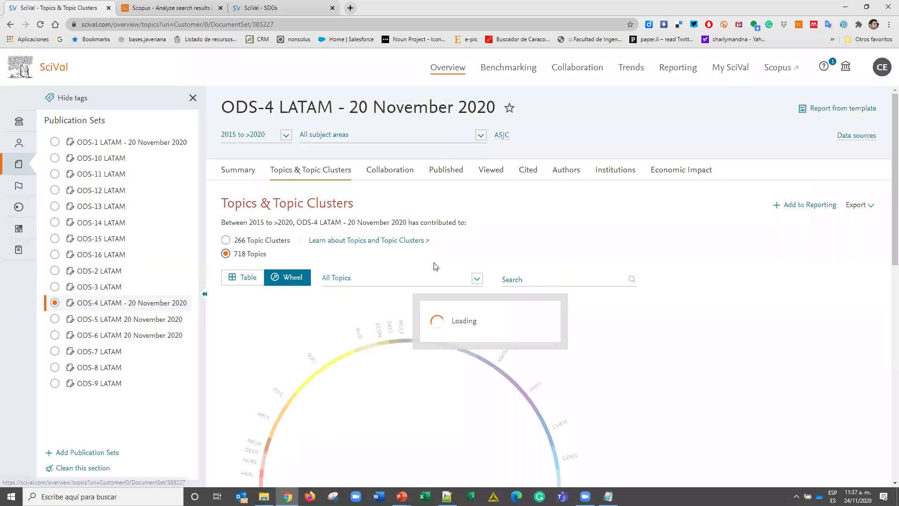
pyautogui.scroll(-3, 886, 202)
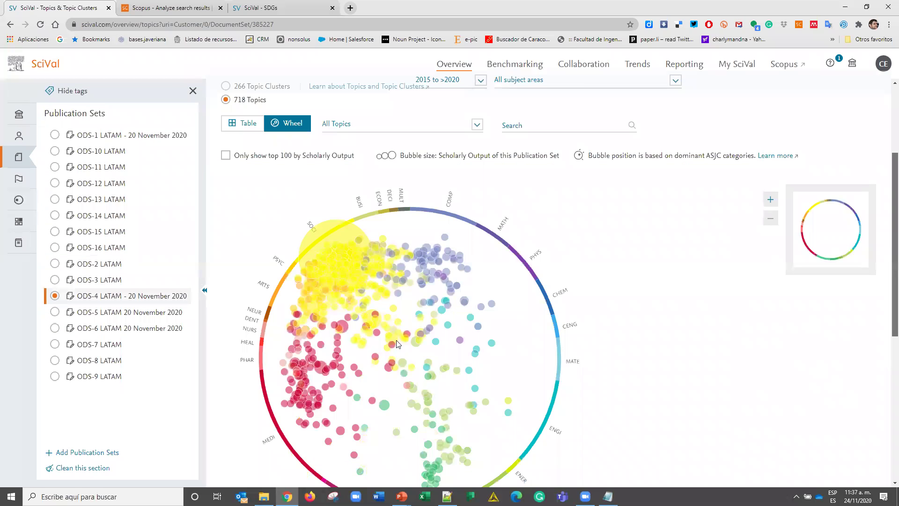
pyautogui.scroll(-1, 396, 345)
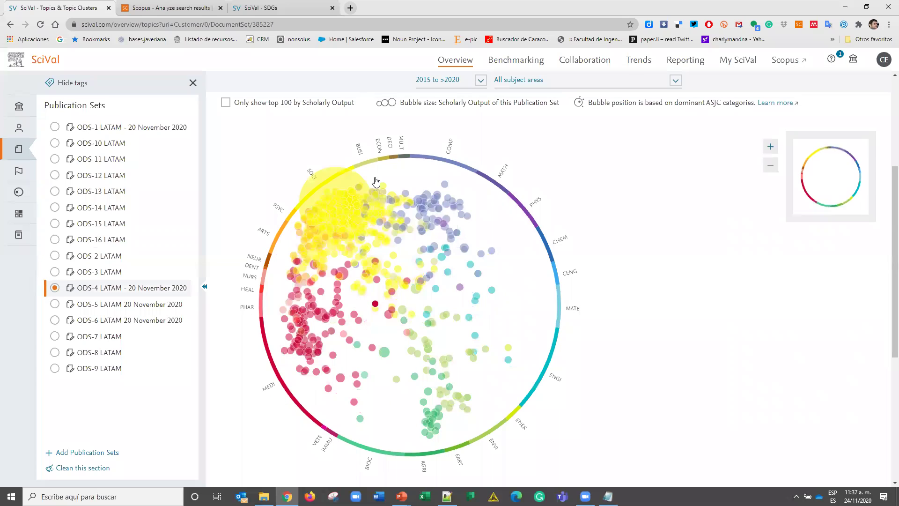
pyautogui.click(320, 181)
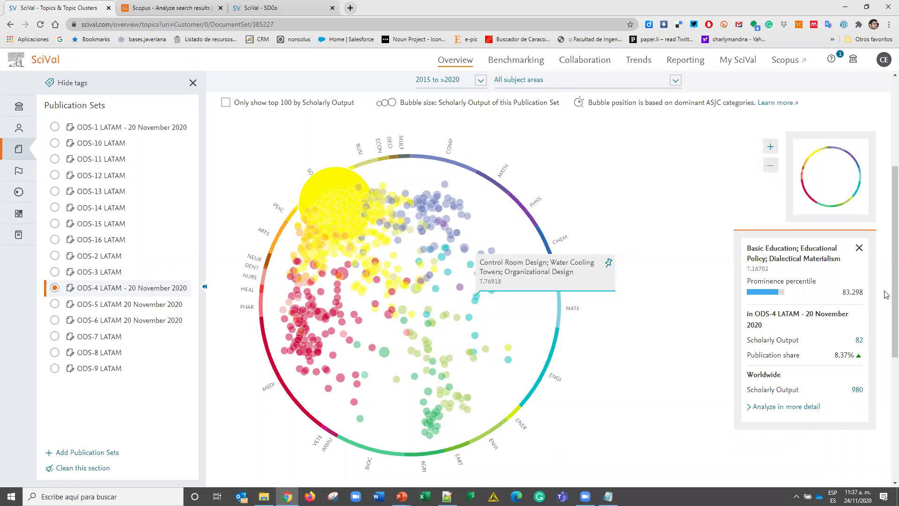
pyautogui.scroll(-5, 877, 445)
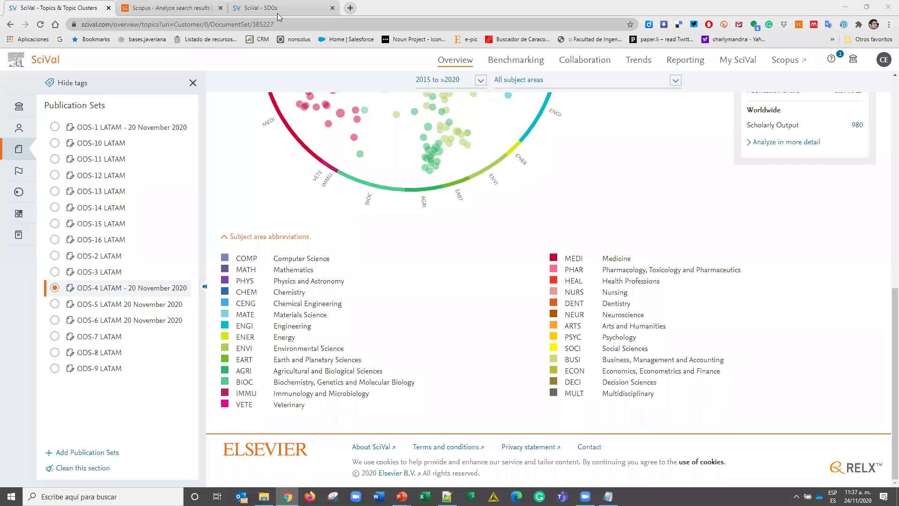
# Step: Switch to the Scopus document results and view the full language breakdown in the refine filters without applying a filter
pyautogui.click(146, 9)
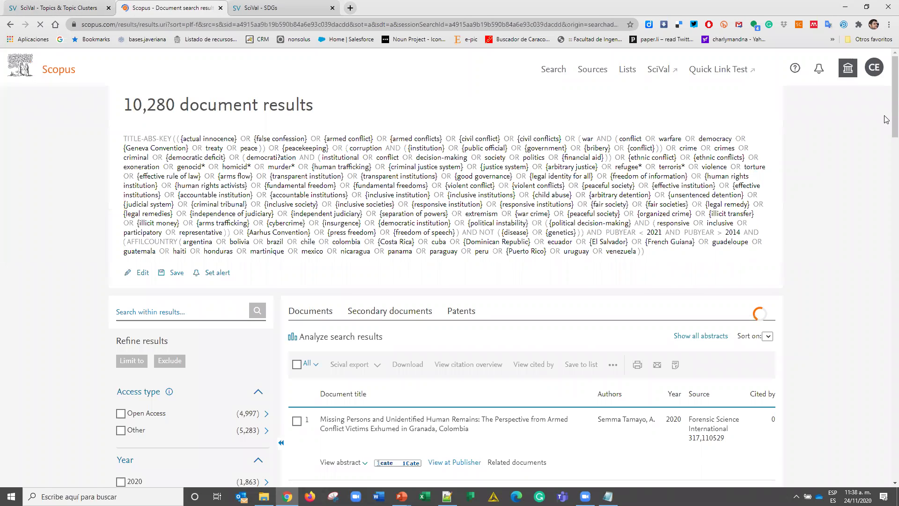
pyautogui.scroll(-3, 263, 210)
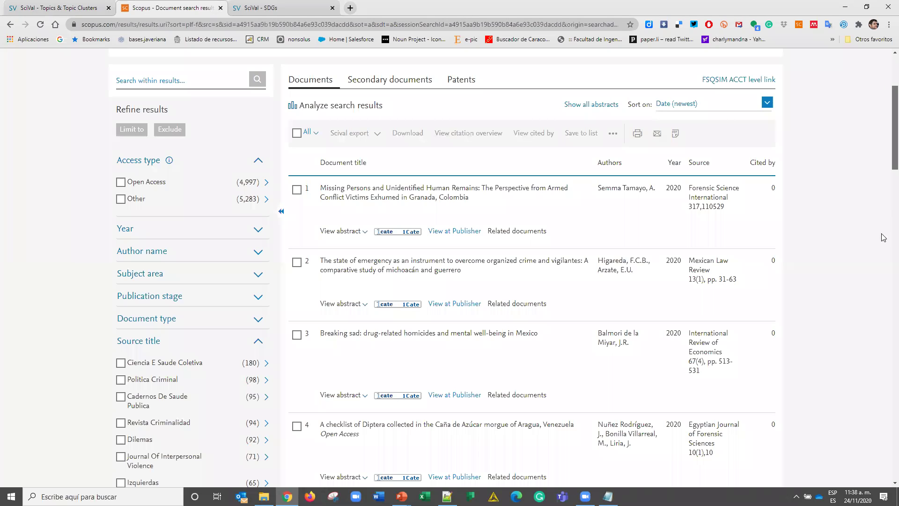
pyautogui.scroll(-12, 870, 281)
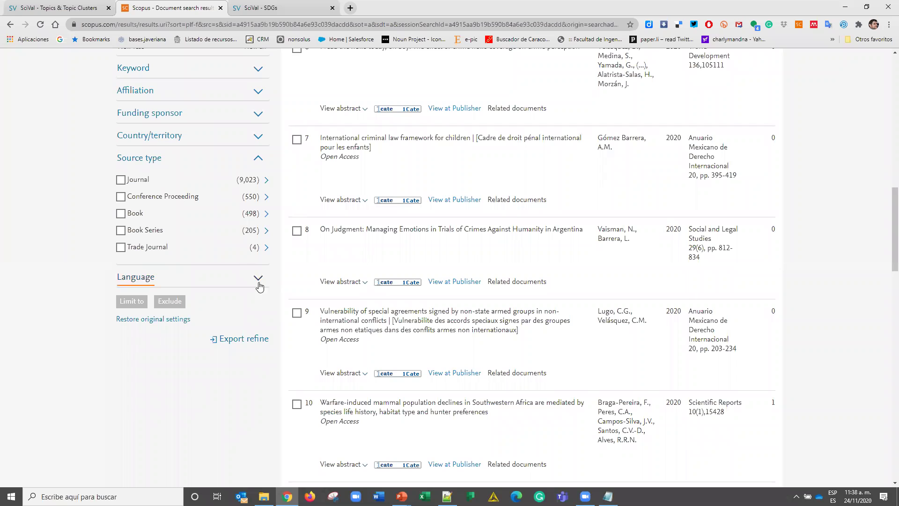
pyautogui.click(258, 281)
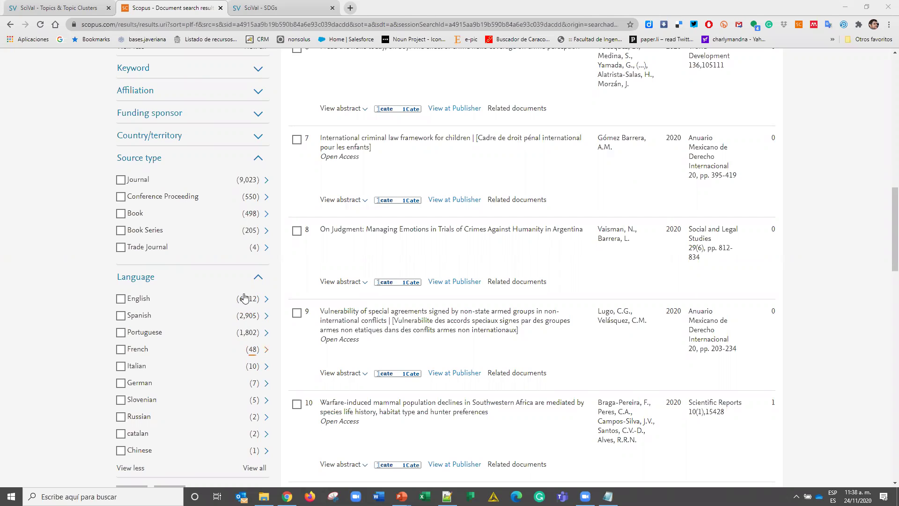
pyautogui.click(256, 468)
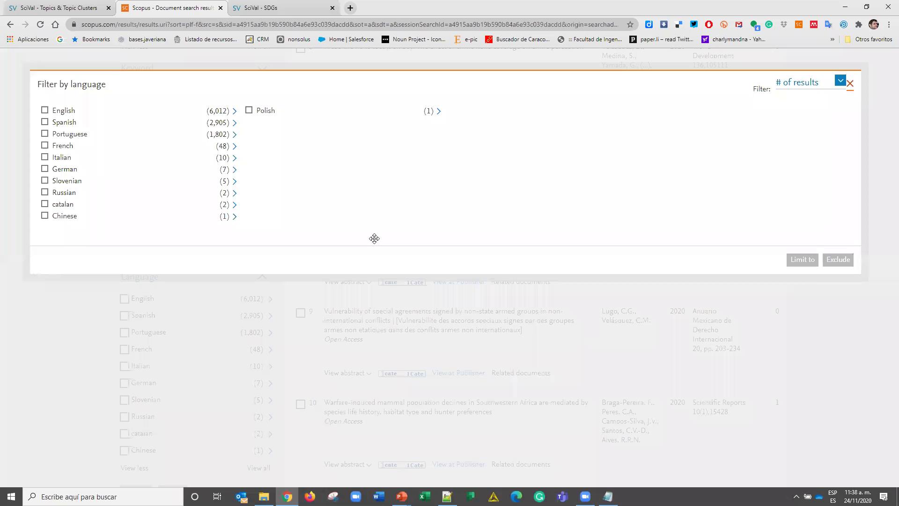
pyautogui.press('Escape')
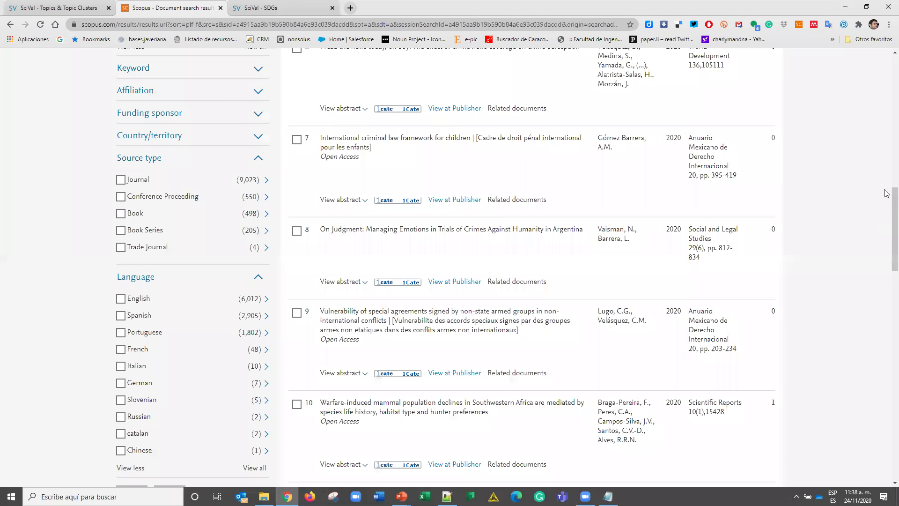
pyautogui.scroll(2, 887, 110)
pyautogui.scroll(10, 211, 49)
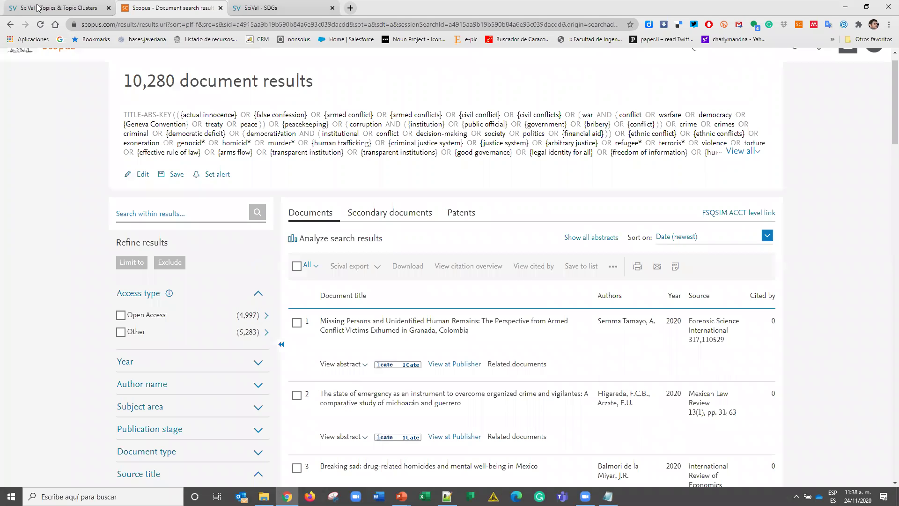
# Step: Switch back to SciVal's Topics & Topic Clusters page for ODS-4 LATAM - 20 November 2020
pyautogui.click(251, 9)
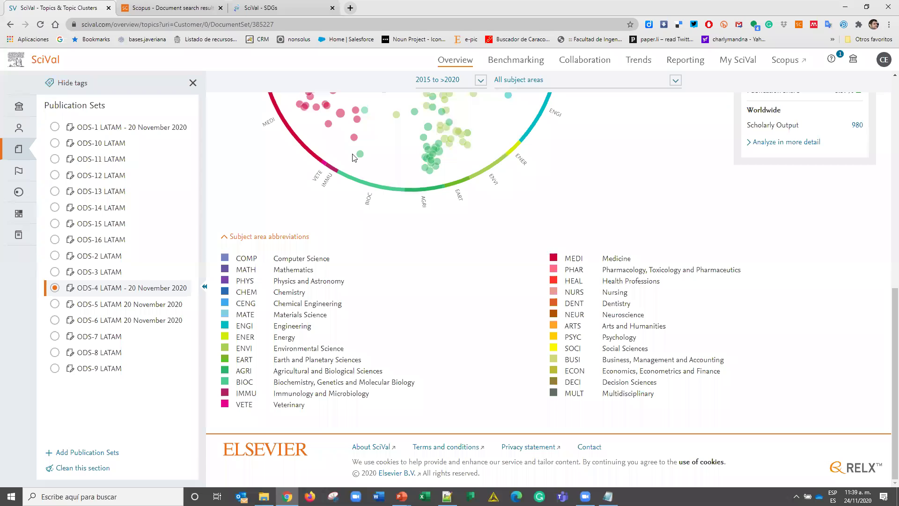
pyautogui.hotkey('alt', 'Tab')
pyautogui.hotkey('alt', 'Tab')
pyautogui.hotkey('alt', 'Tab')
pyautogui.hotkey('alt', 'Tab')
pyautogui.hotkey('alt', 'Tab')
pyautogui.hotkey('alt', 'Tab')
pyautogui.hotkey('alt', 'Tab')
pyautogui.press('Up')
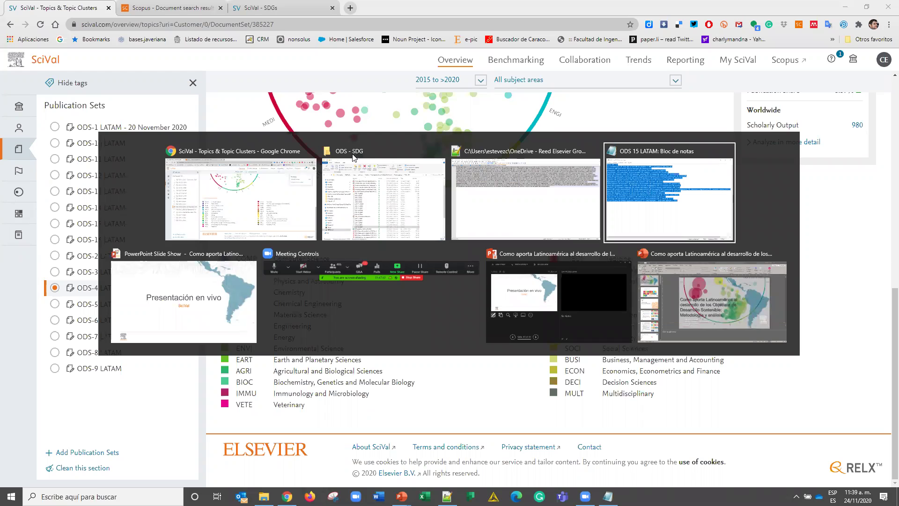
pyautogui.click(162, 181)
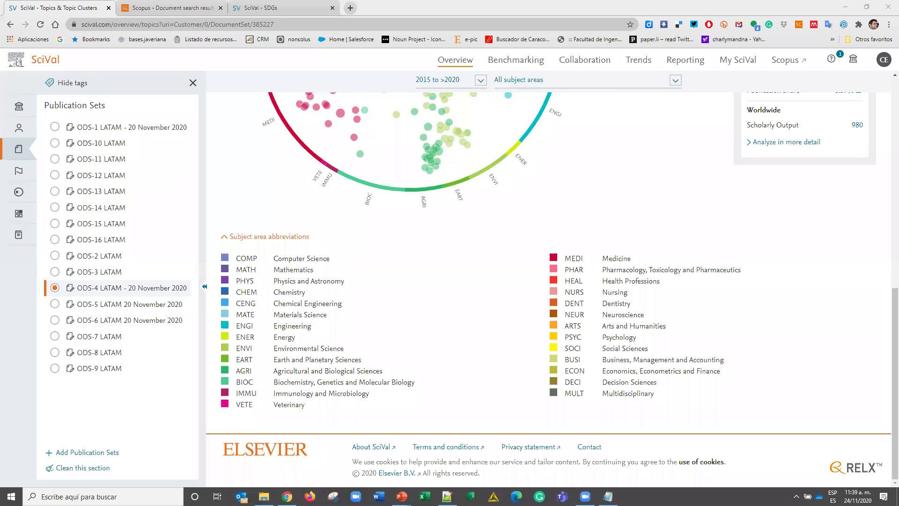